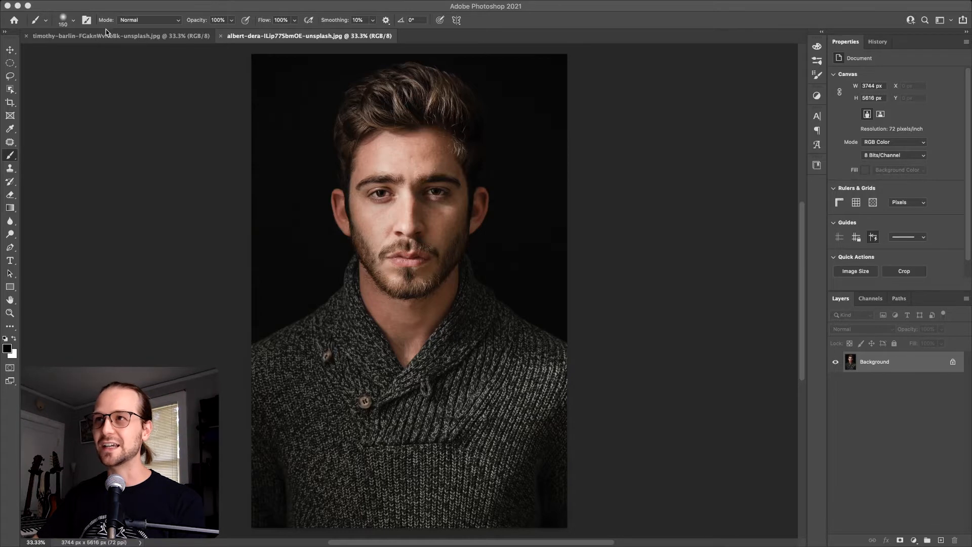
- Compare the two portraits by floating the bearded man's photo beside the striped-shirt photo, and dock it again
click(167, 36)
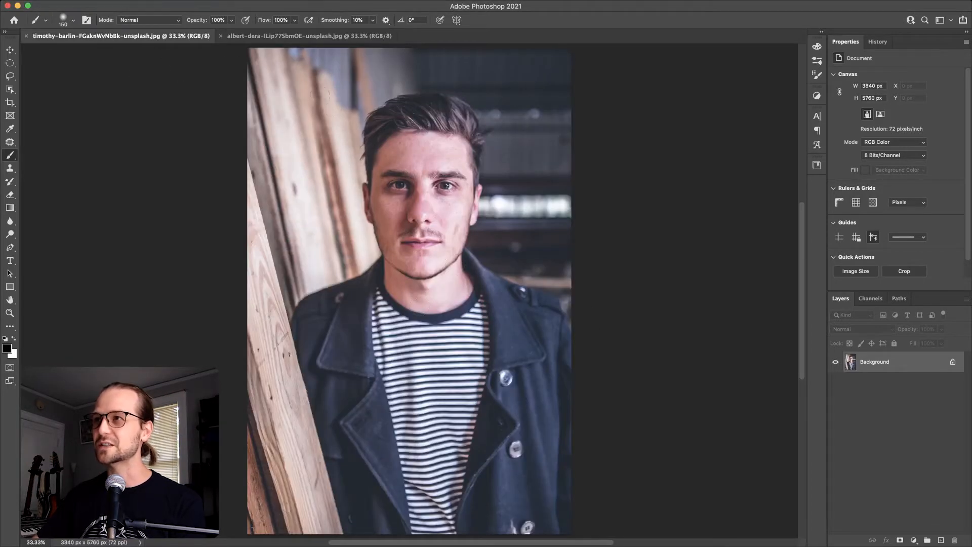
mouse_move(278, 37)
mouse_down()
mouse_move(286, 55)
mouse_move(292, 46)
mouse_up()
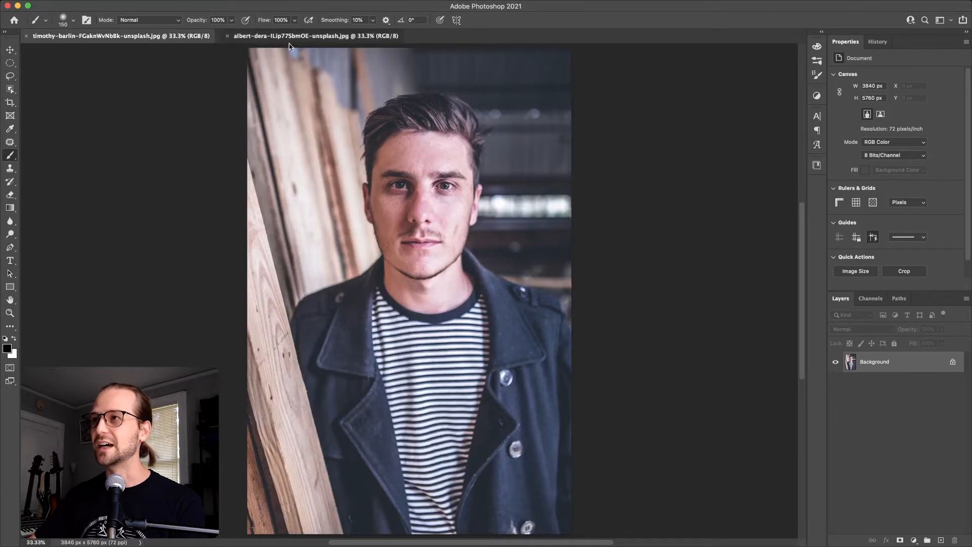
drag(445, 124, 620, 29)
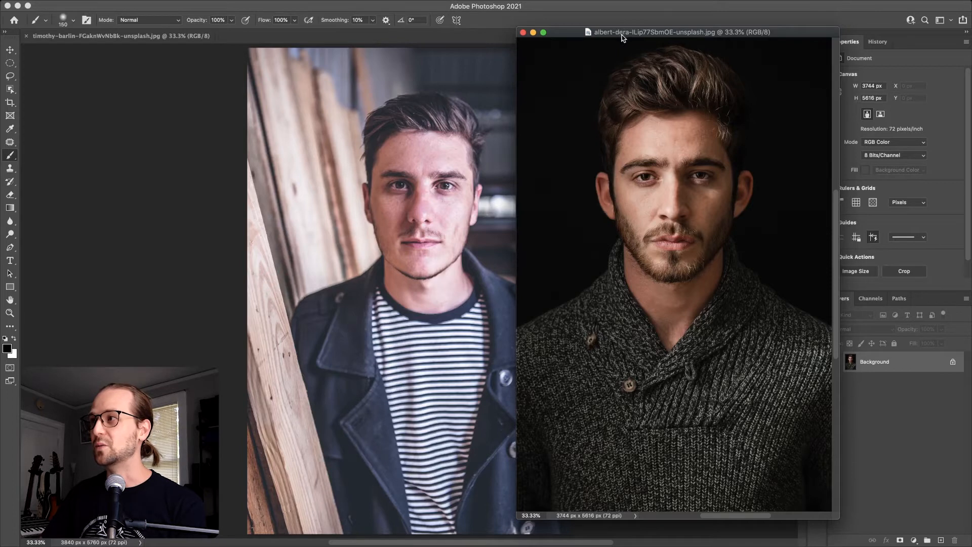
drag(625, 35, 582, 45)
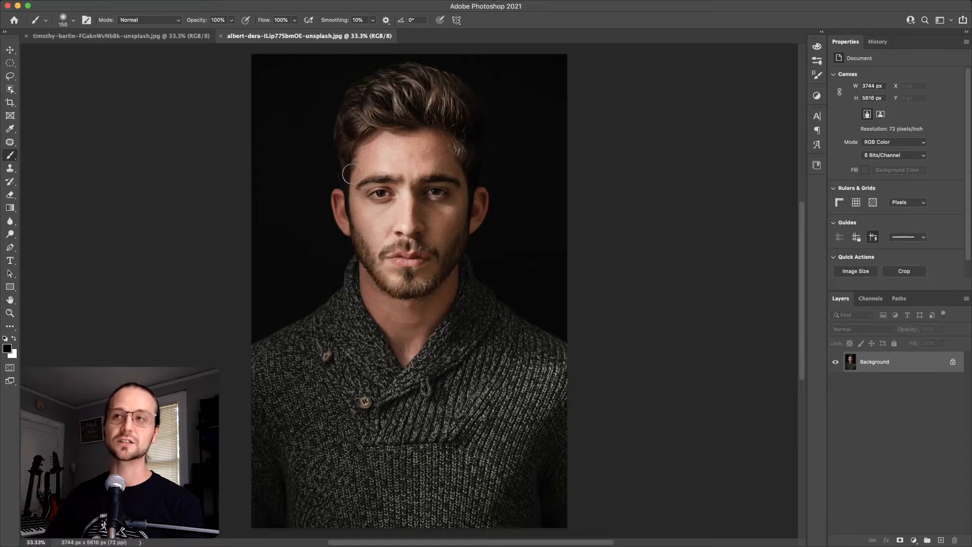
- Open the Neural Filters for the bearded man's photo and enable the Smart Portrait filter
mouse_move(94, 2)
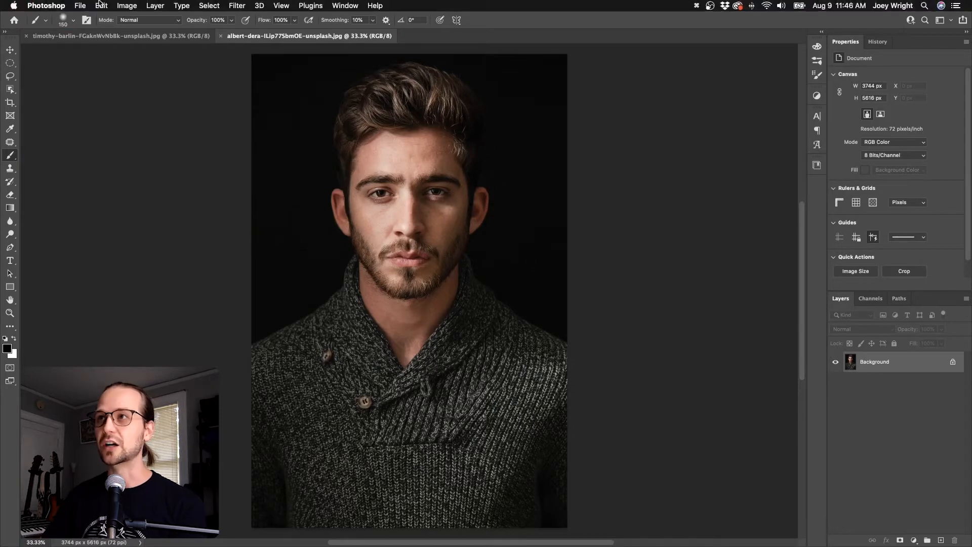
click(236, 6)
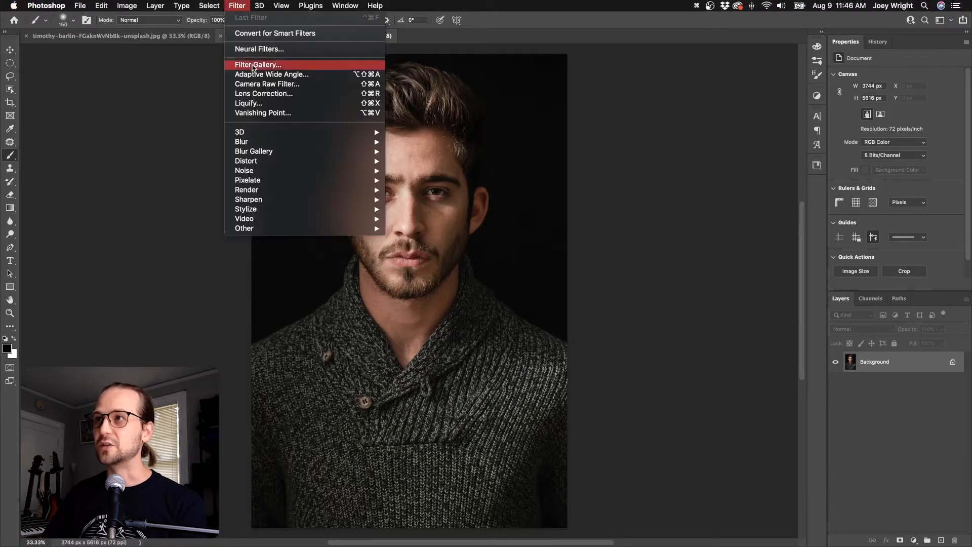
click(257, 50)
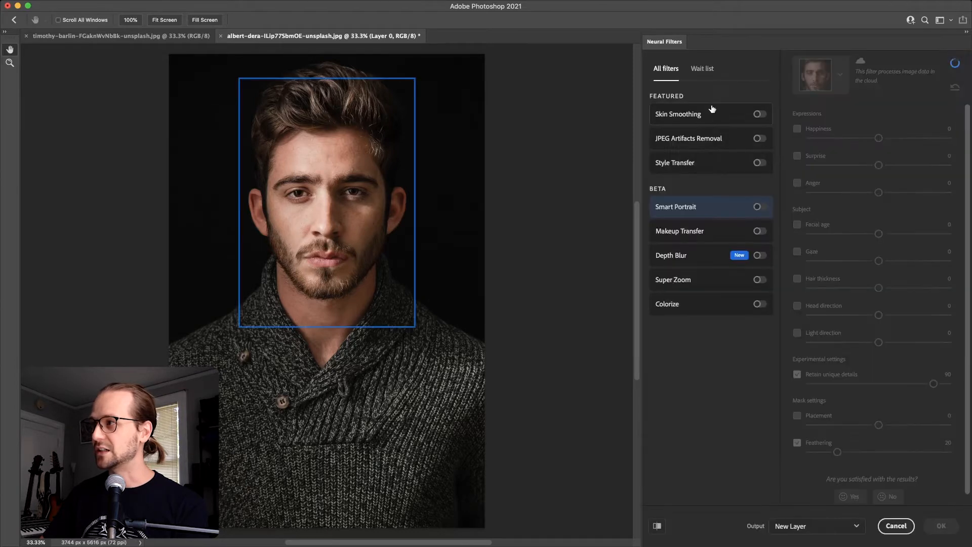
click(757, 208)
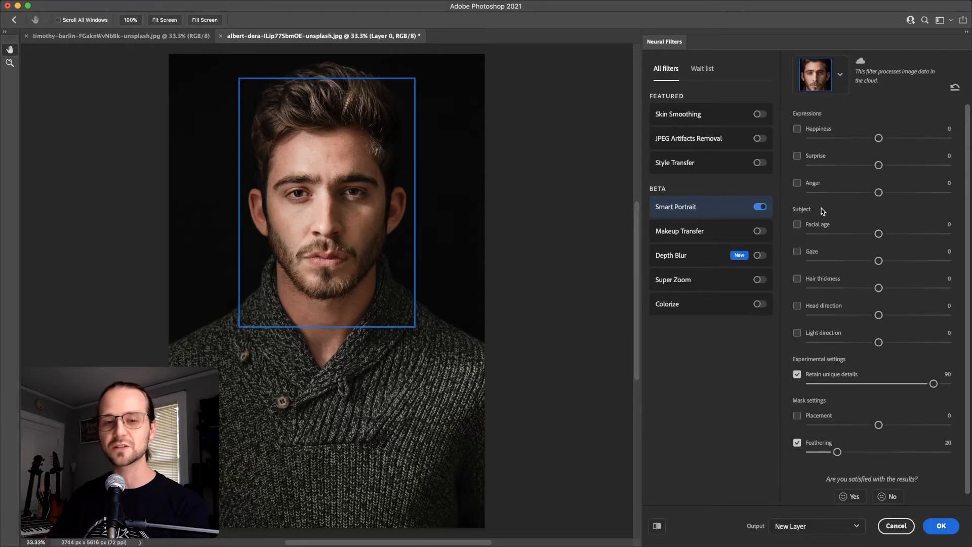
- Enable Light direction at +50 for the portrait and switch off Retain unique details
click(798, 334)
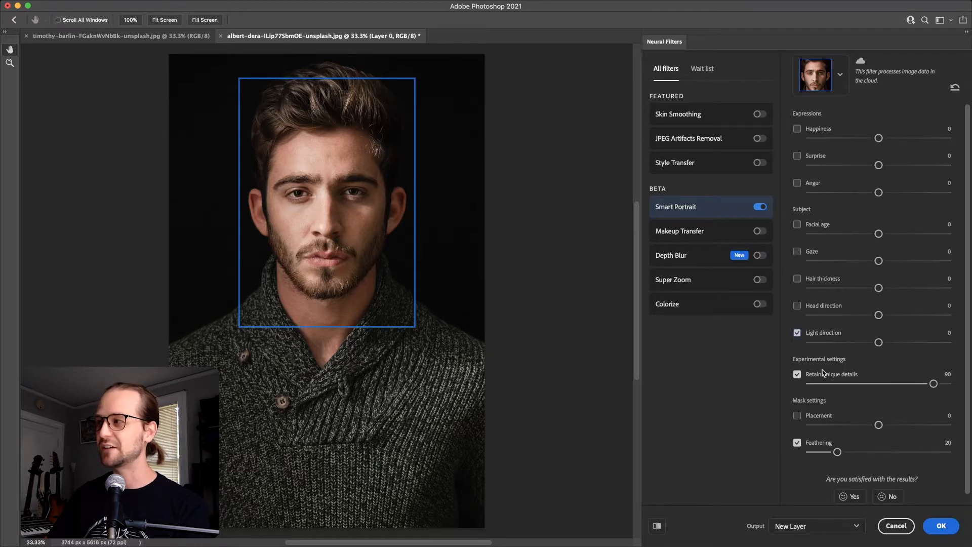
click(797, 375)
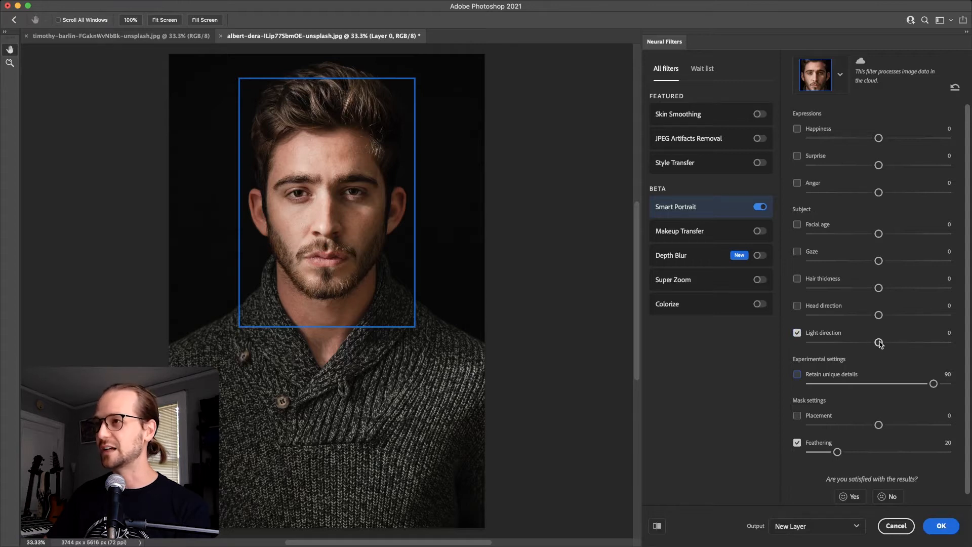
drag(880, 344, 967, 342)
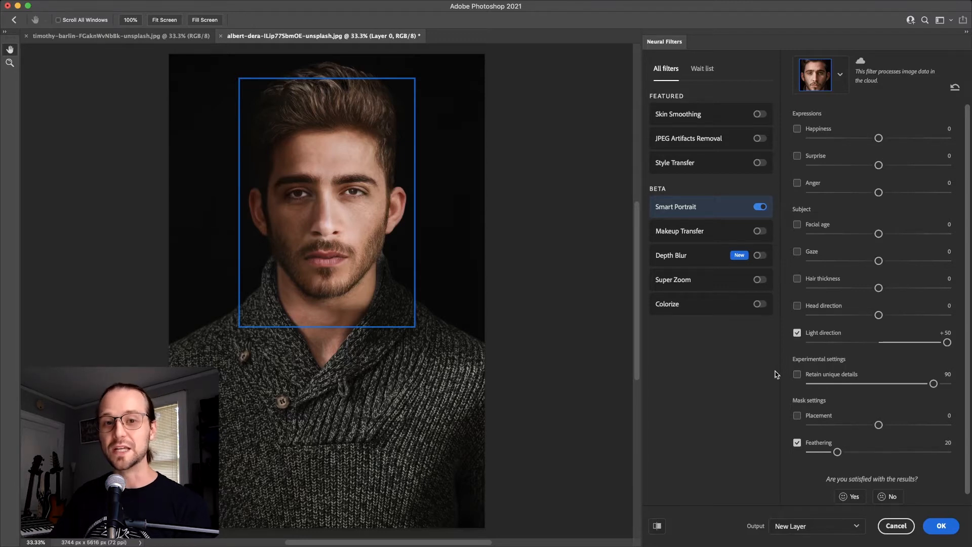
- Compare the relit face with the original, both with and without Retain unique details, and leave that option off
click(657, 527)
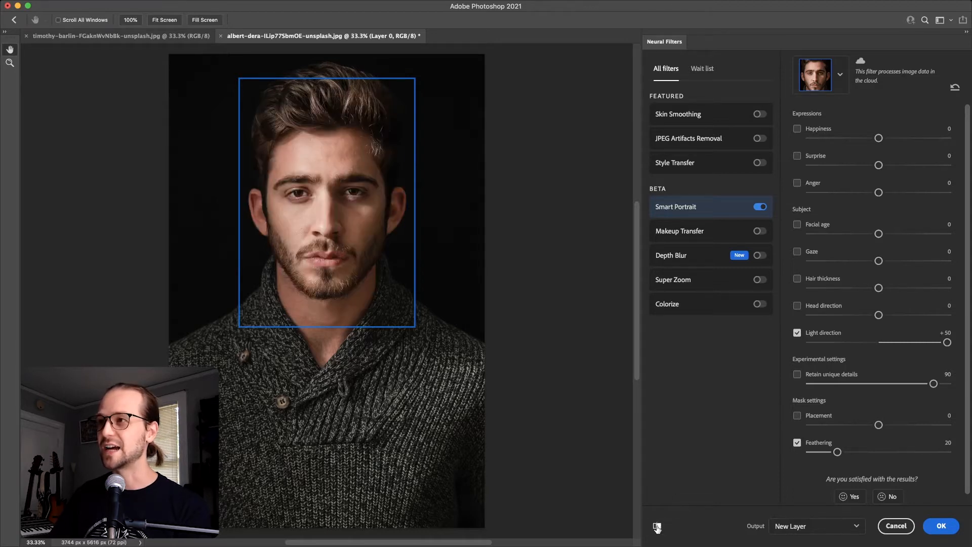
click(657, 527)
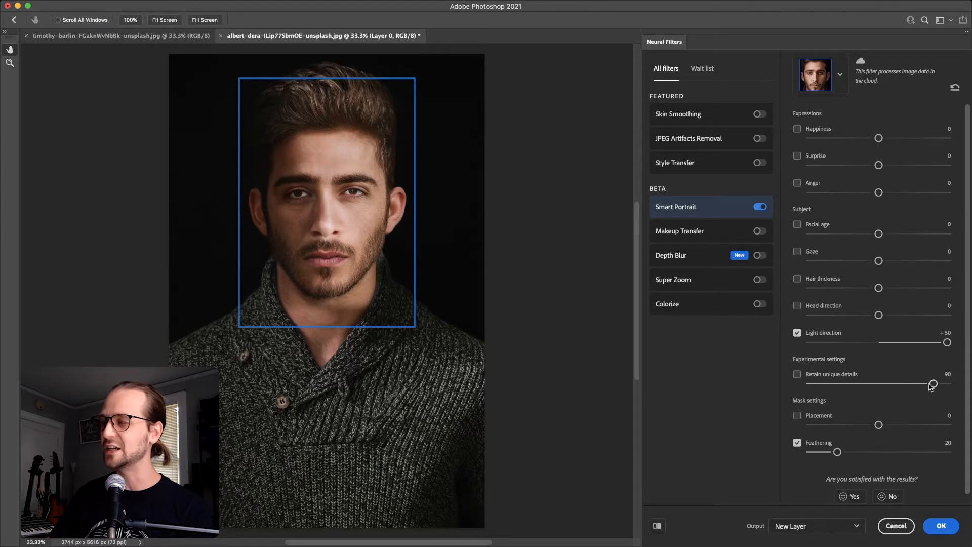
click(798, 375)
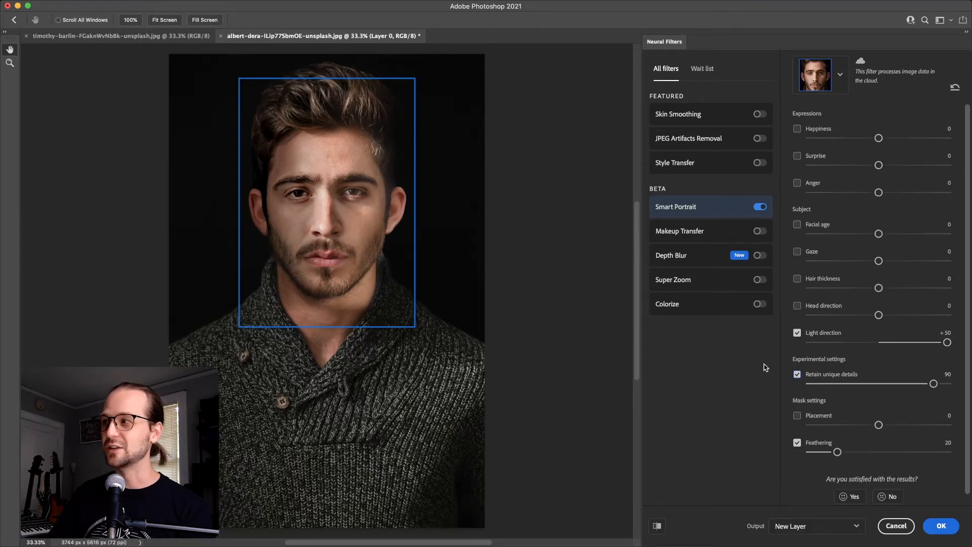
click(658, 528)
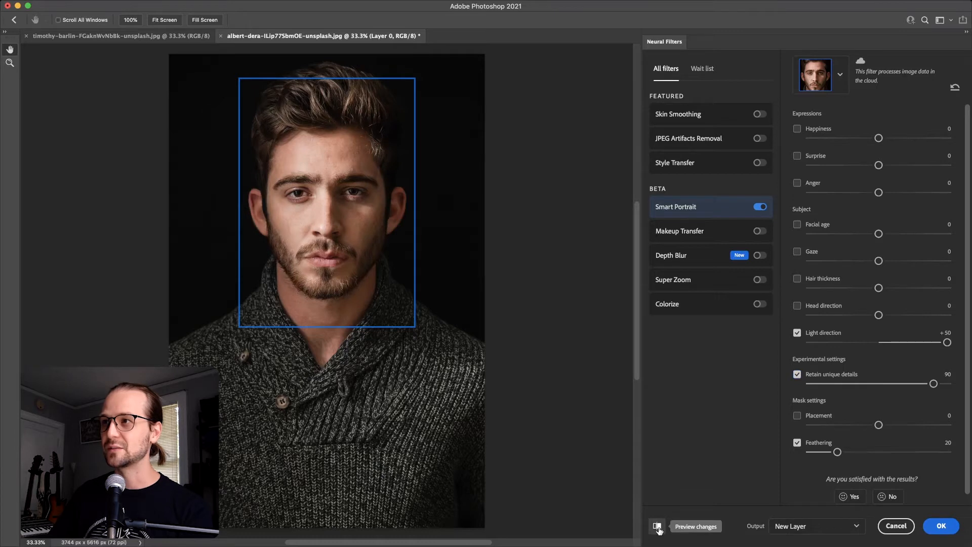
click(658, 527)
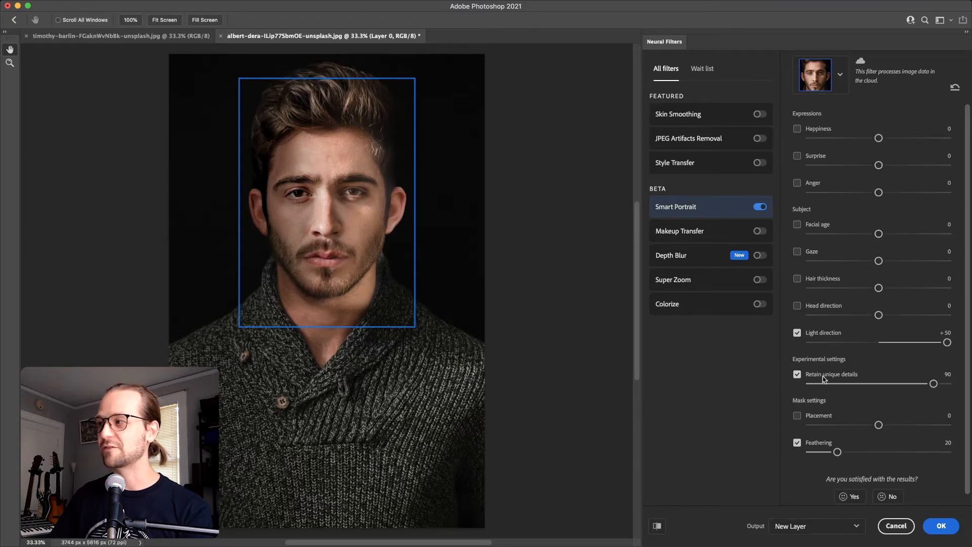
click(798, 375)
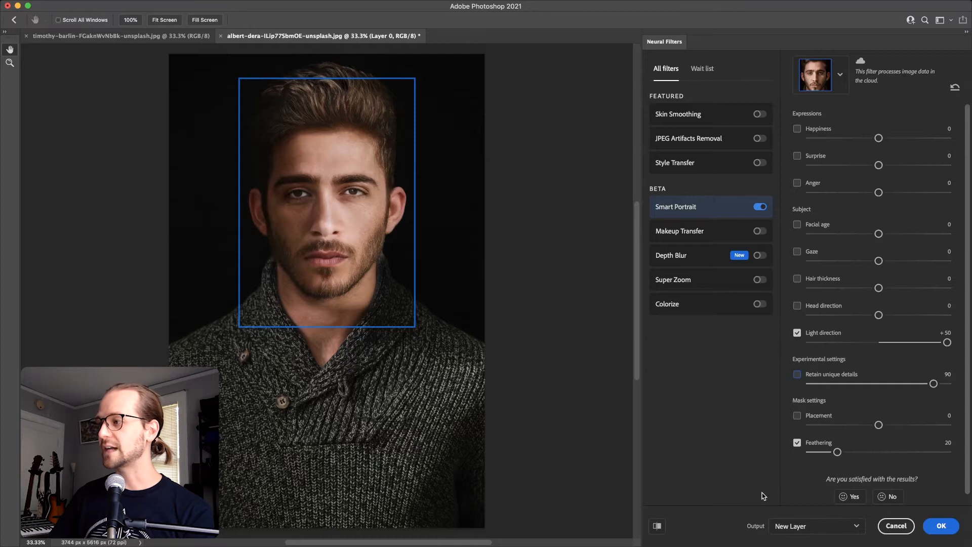
- Apply the Smart Portrait filter with its output set to New Layer
click(798, 527)
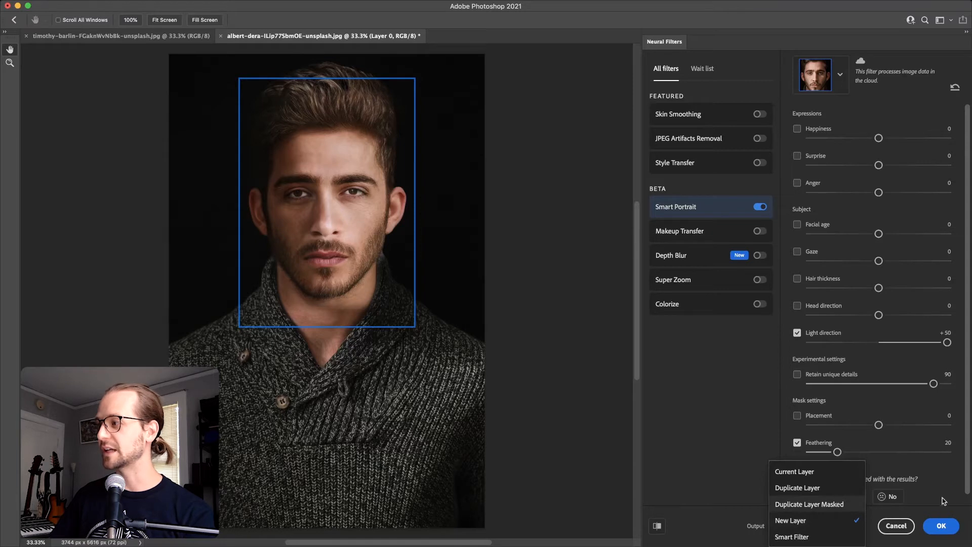
click(943, 531)
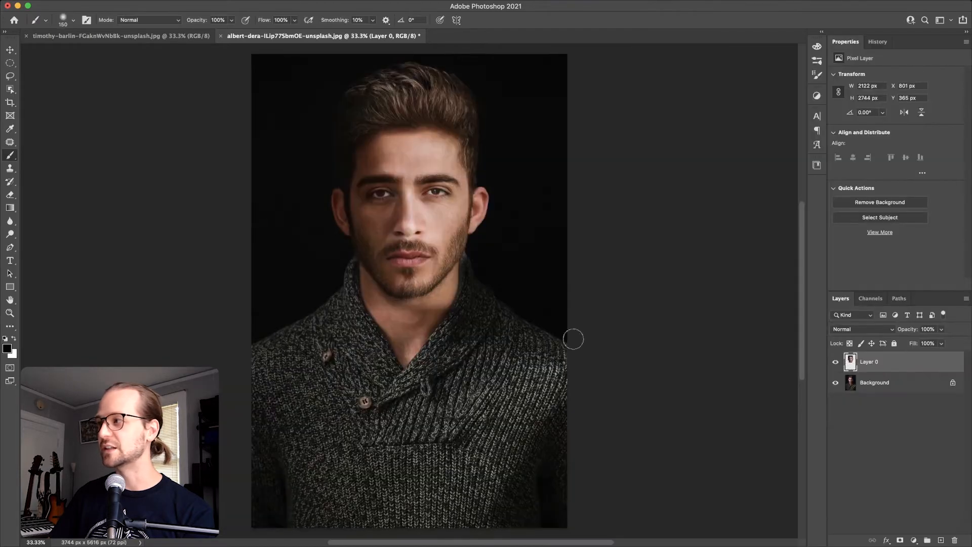
- Examine the filtered face by toggling the visibility of Layer 0 and the Background layer
click(836, 363)
click(836, 363)
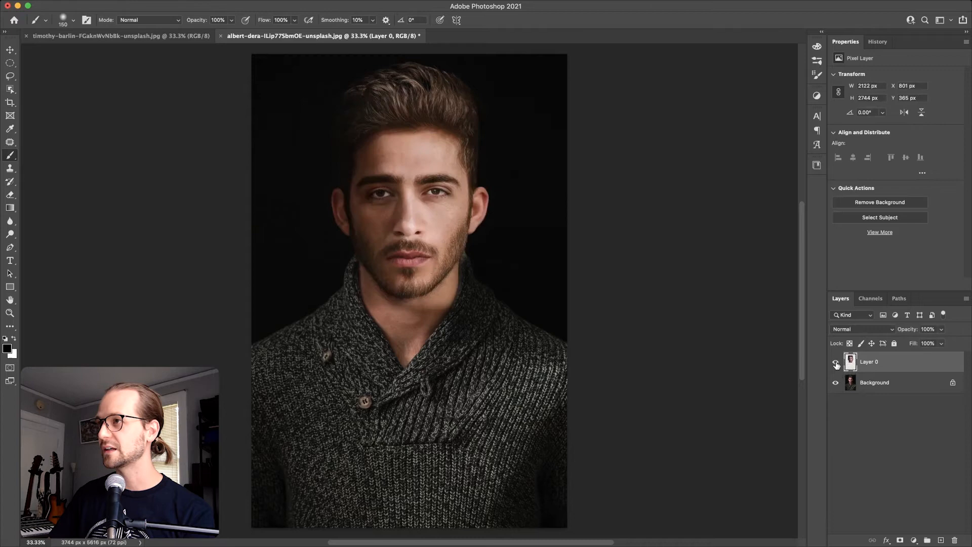
click(836, 388)
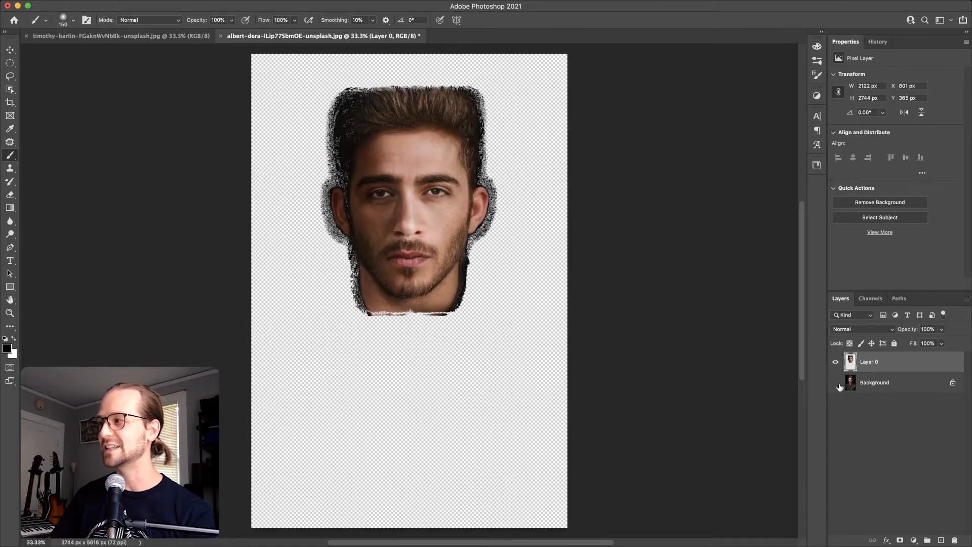
click(859, 386)
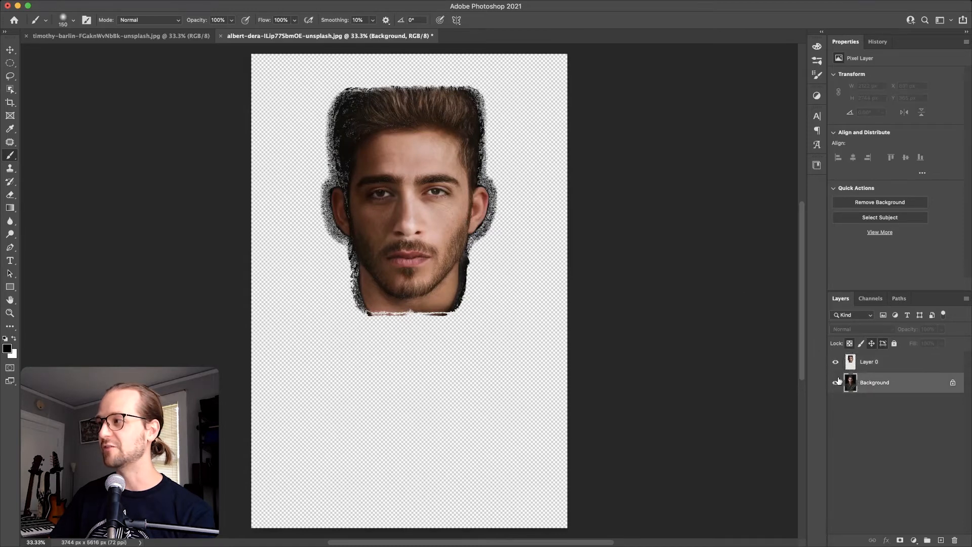
click(836, 383)
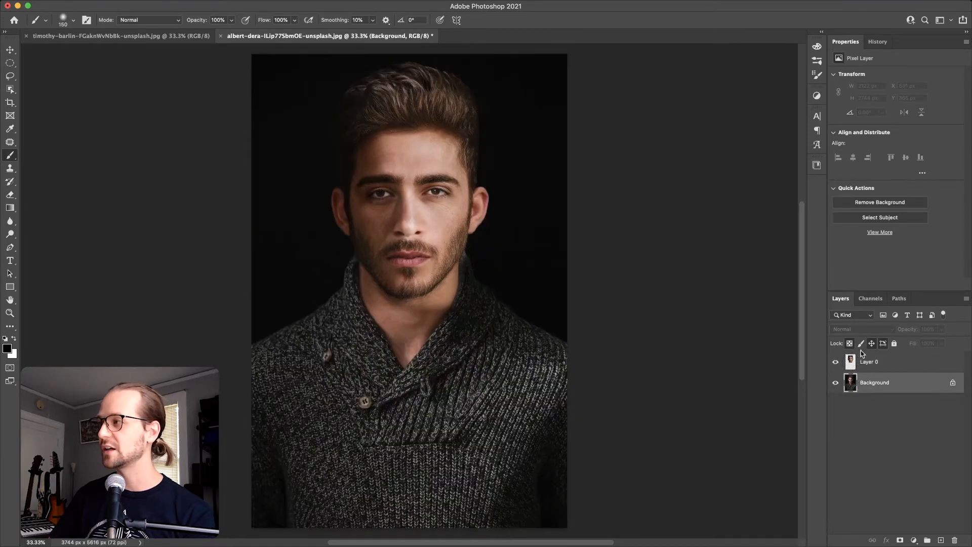
- Merge Layer 0 and the Background into a single layer
click(877, 361)
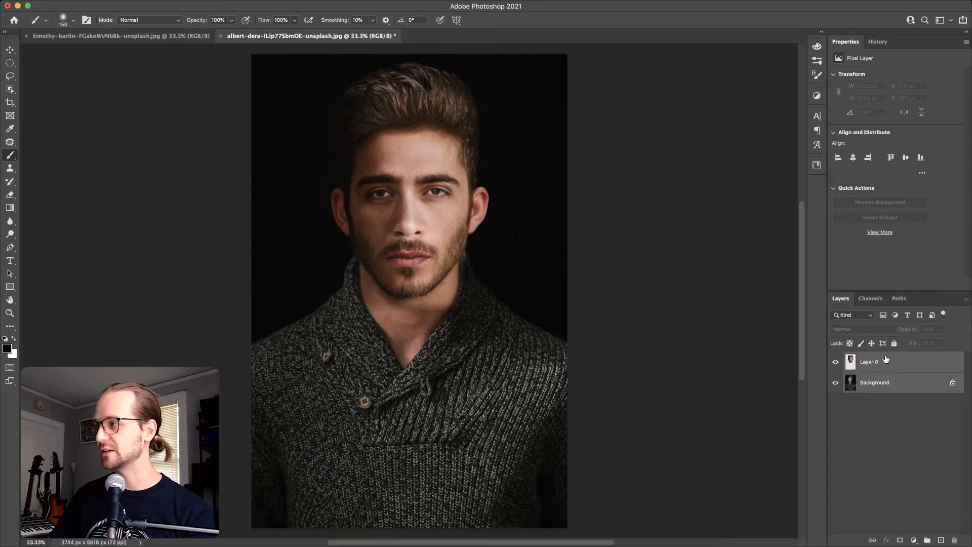
right_click(886, 360)
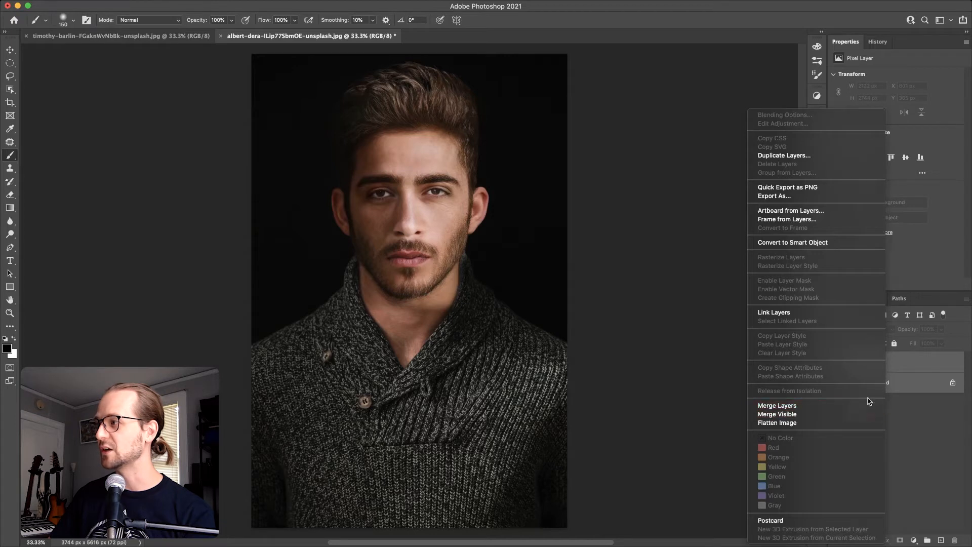
click(811, 406)
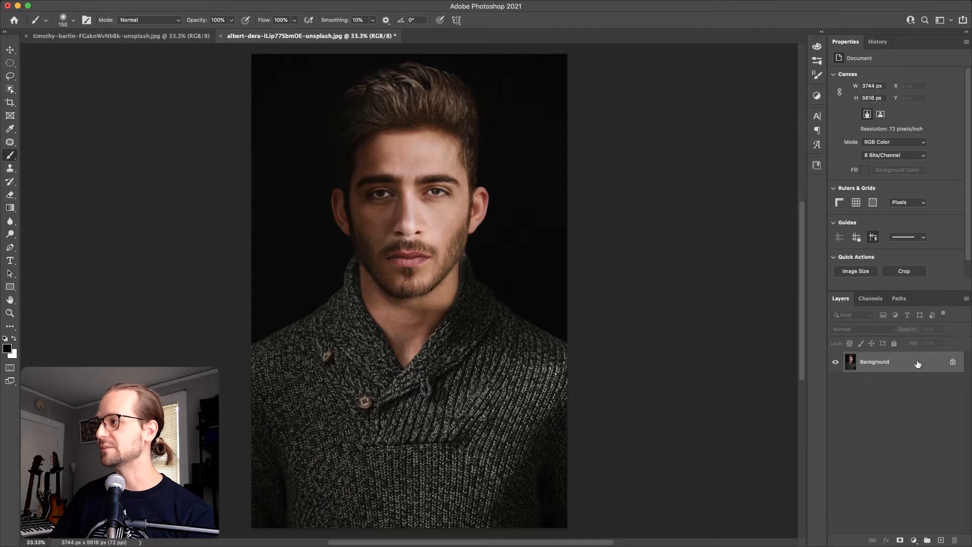
- Duplicate the merged Background as Background copy into the document with the striped-shirt portrait
right_click(918, 364)
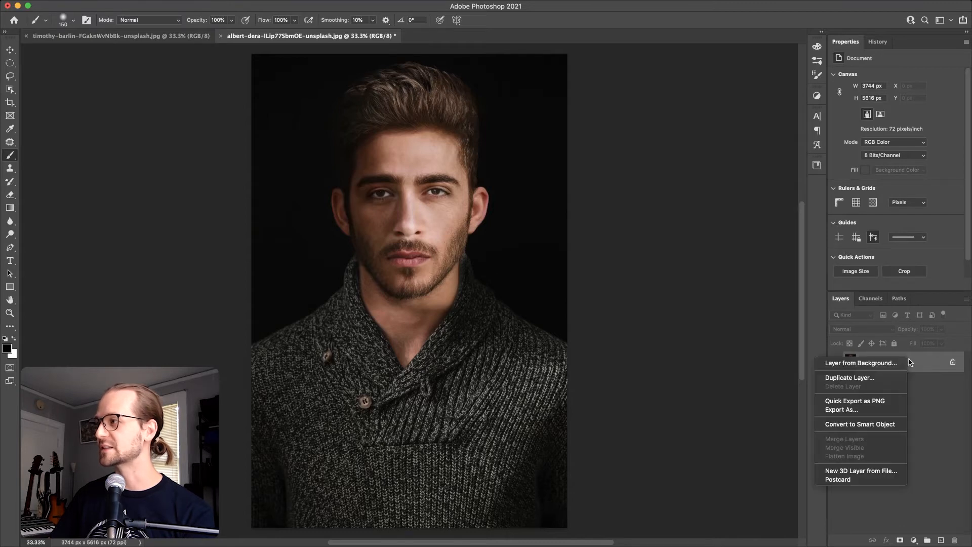
click(882, 380)
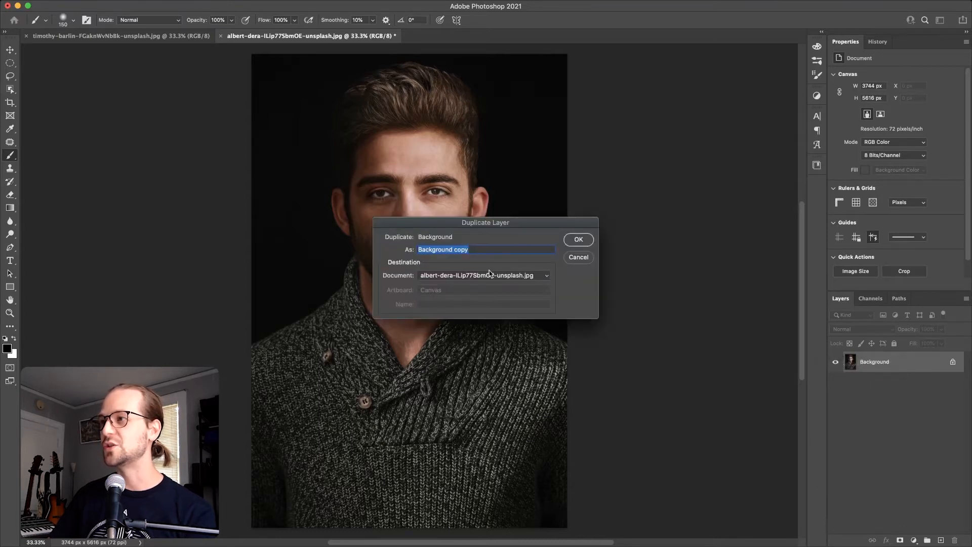
click(490, 274)
click(493, 266)
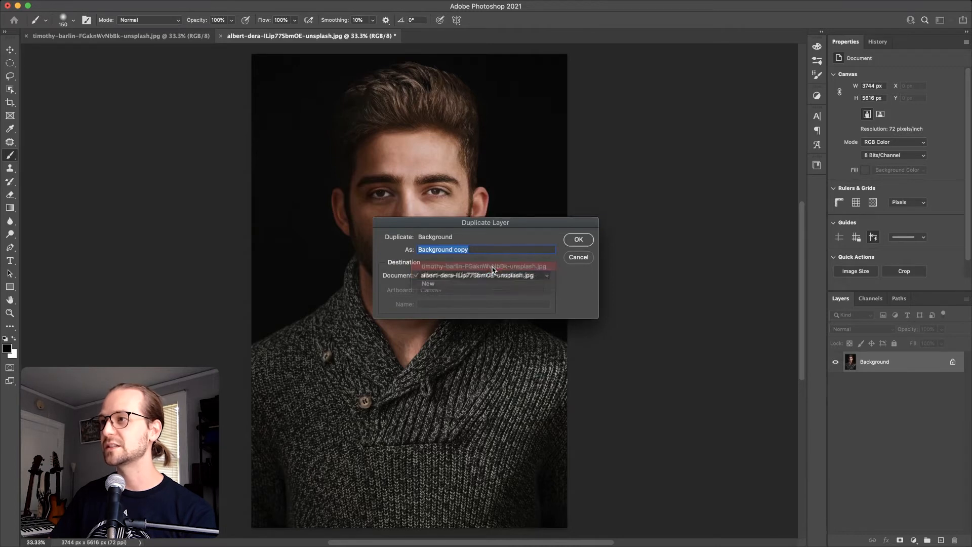
click(578, 239)
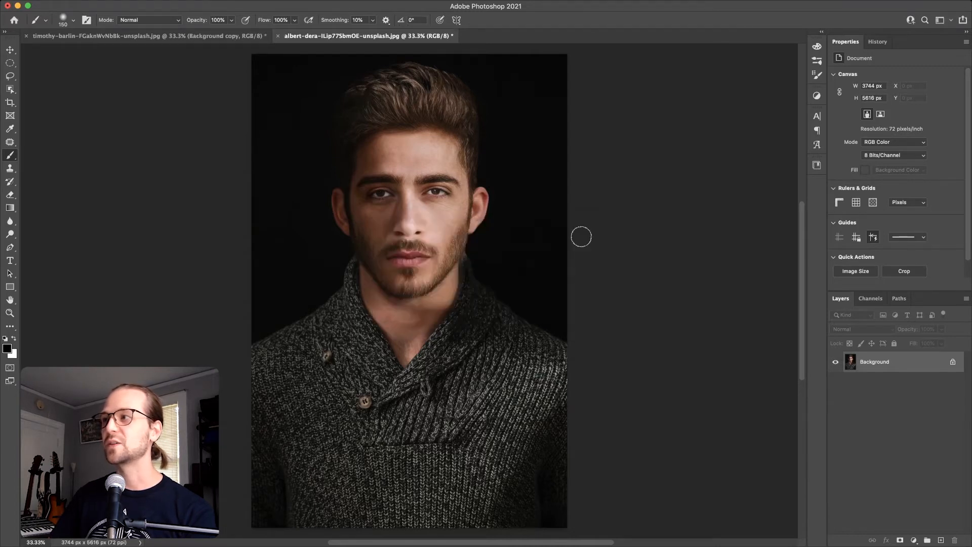
- In the striped-shirt document, move the Background copy layer to about X 155 px, Y 144 px
click(145, 37)
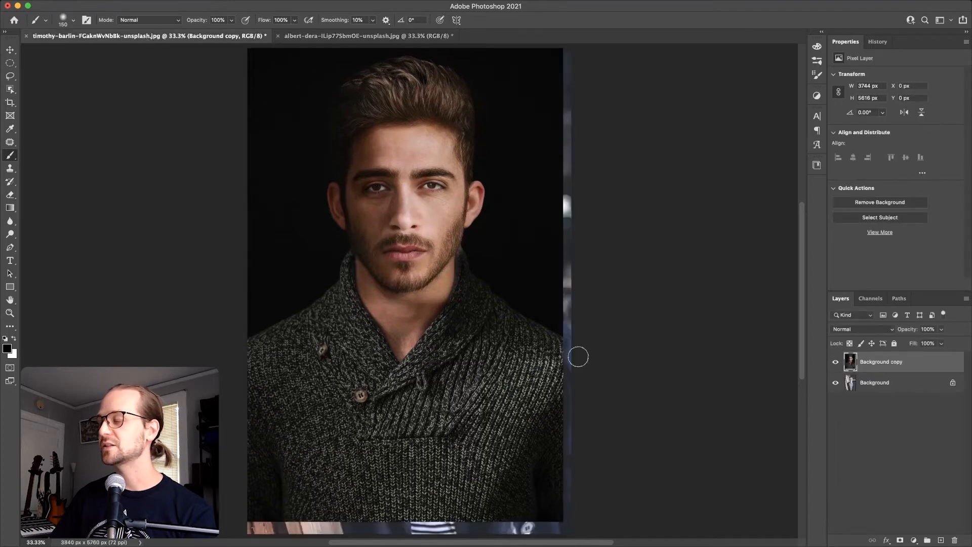
key(v)
drag(634, 346, 478, 327)
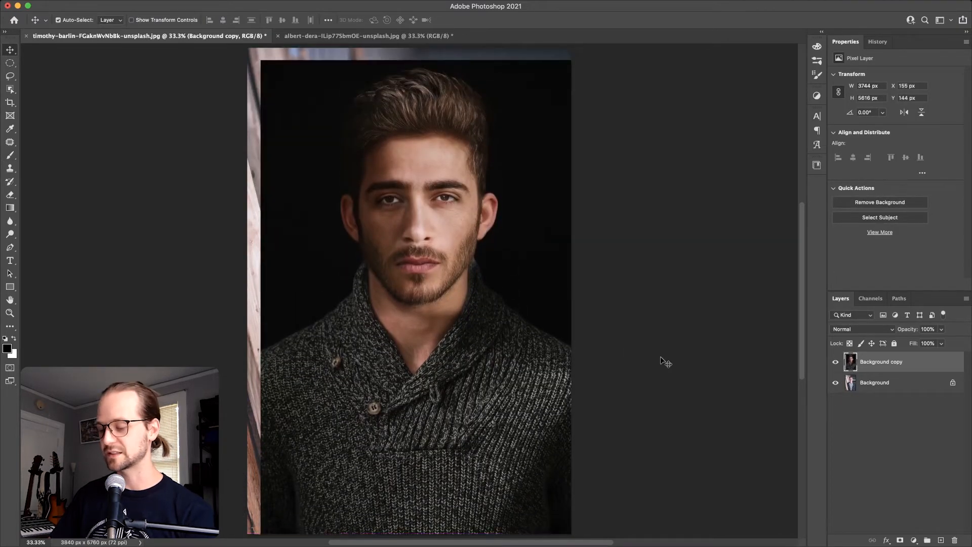
- Select the bearded man's face with an ellipse about 1755 × 2657 px and turn the selection into a layer mask
key(m)
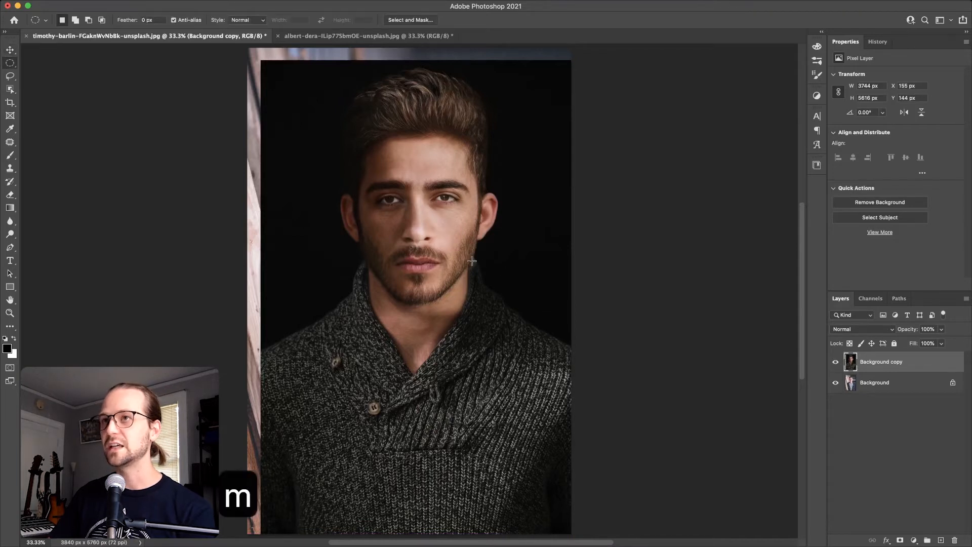
drag(340, 105, 496, 324)
key(space)
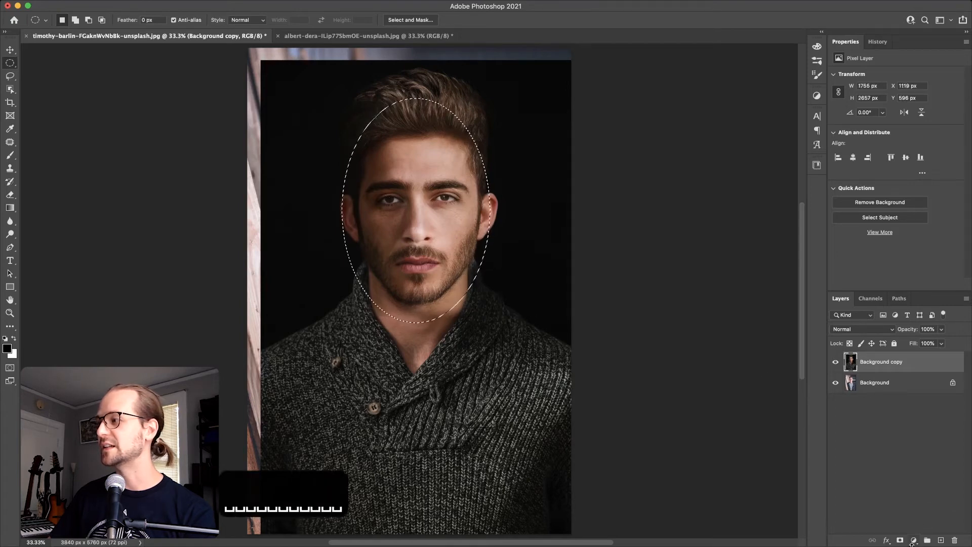
click(901, 540)
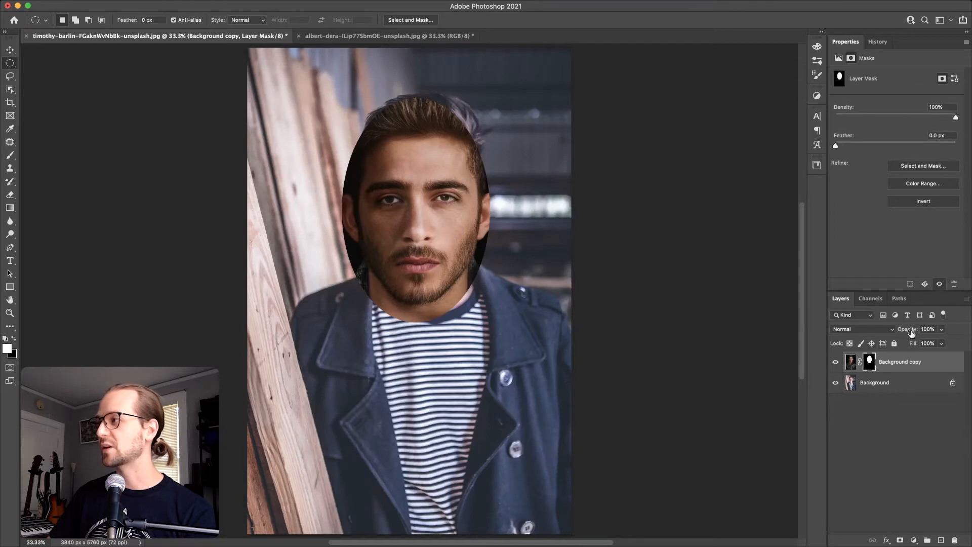
- Lower the Background copy layer's opacity to 48%, then scale it to about 79% and rotate it about 1.4° over the underlying face
mouse_move(912, 332)
mouse_down()
mouse_move(888, 333)
mouse_move(917, 331)
mouse_up()
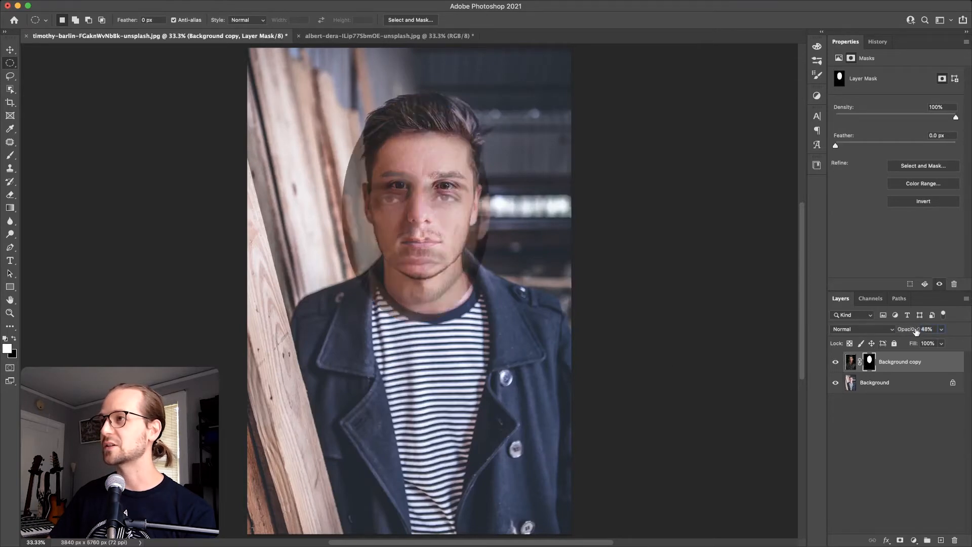
key(super+t)
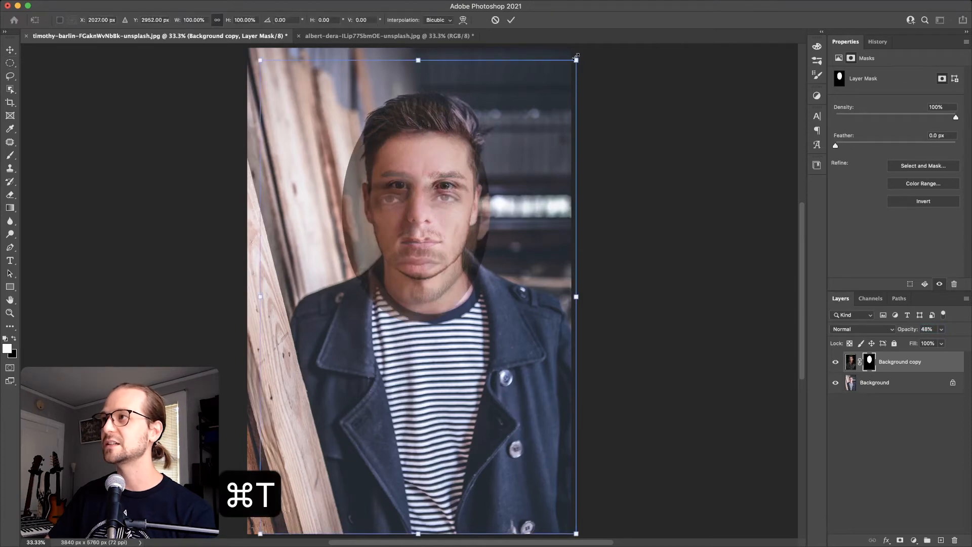
drag(577, 59, 450, 176)
drag(375, 283, 416, 186)
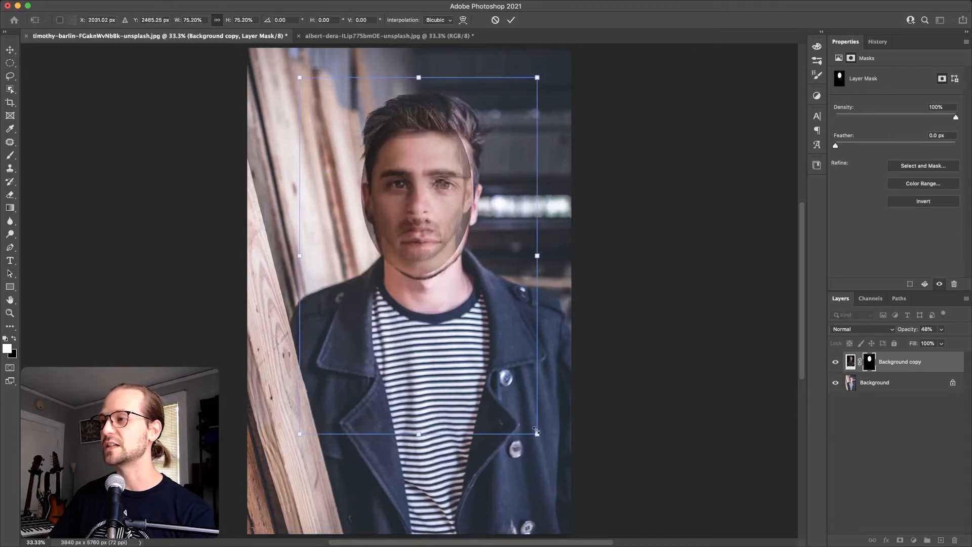
drag(538, 433, 548, 450)
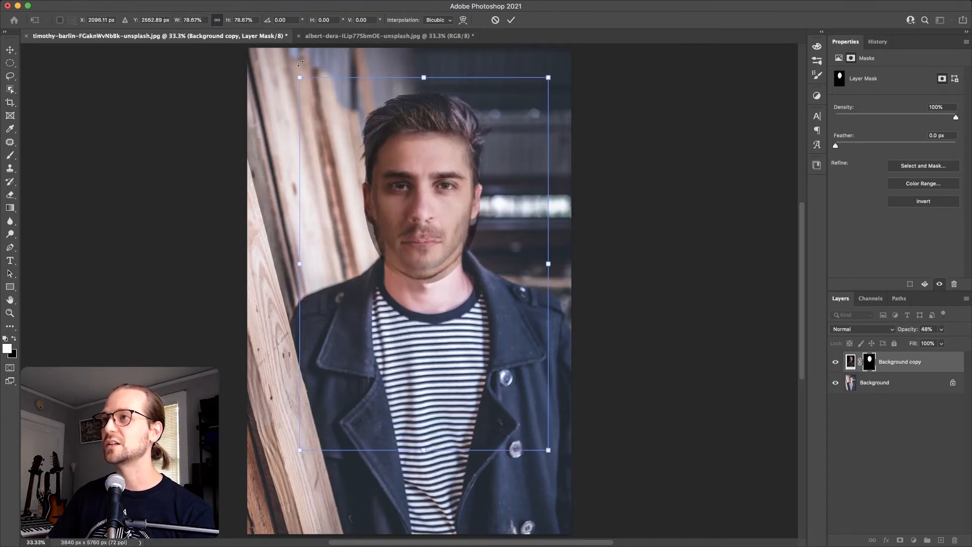
drag(295, 74, 293, 72)
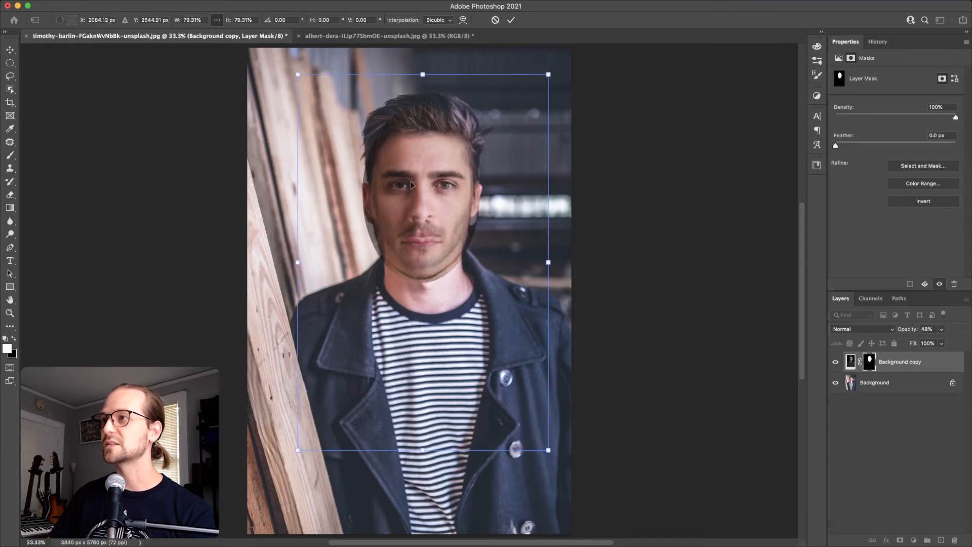
drag(415, 183, 414, 183)
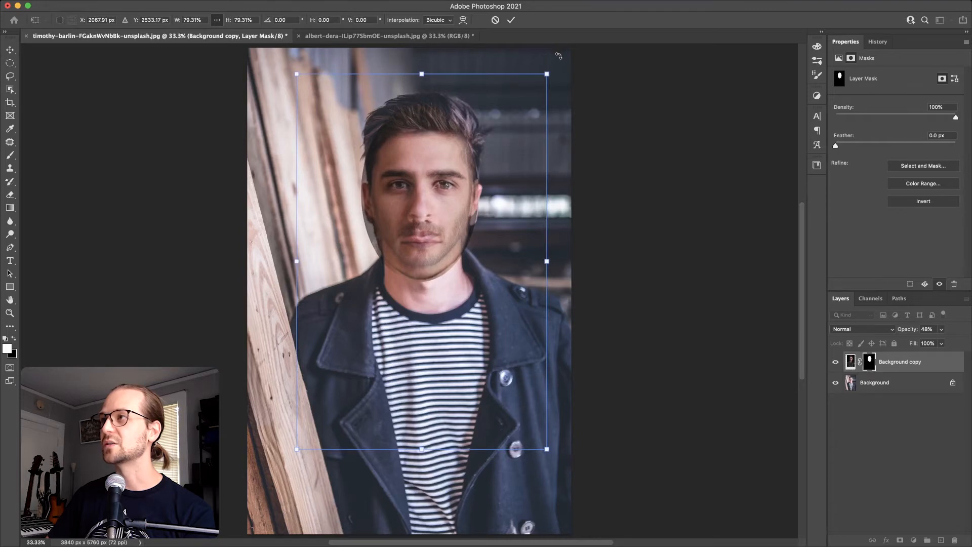
drag(559, 60, 563, 62)
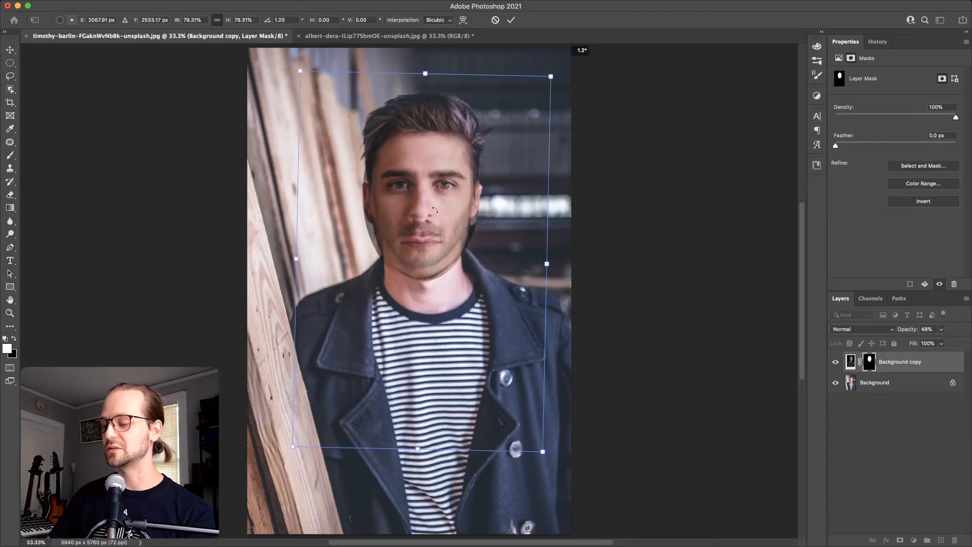
drag(434, 209, 426, 203)
- Move the semi-transparent bearded face so its eyes, nose and mouth line up with the face underneath
key(super+equal)
key(super+equal)
key(space)
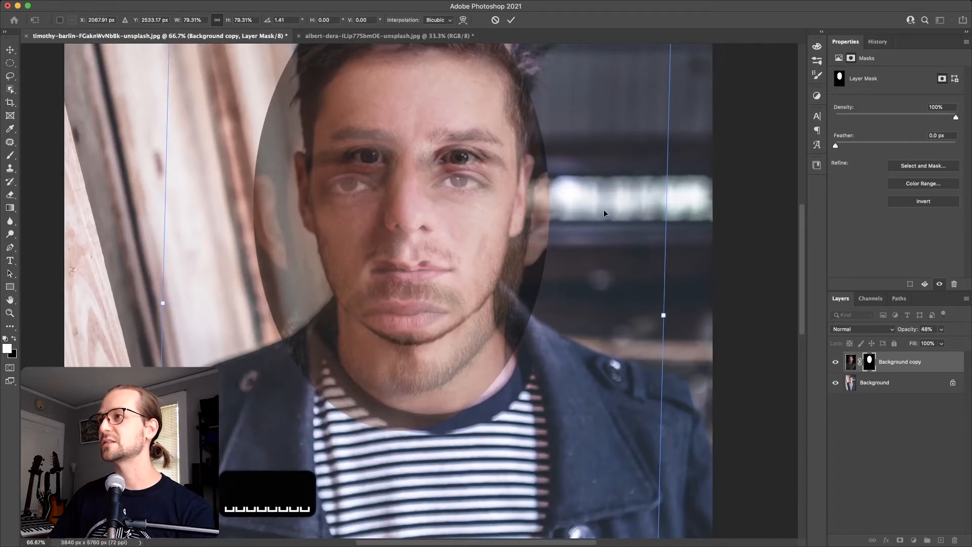
drag(477, 213, 494, 206)
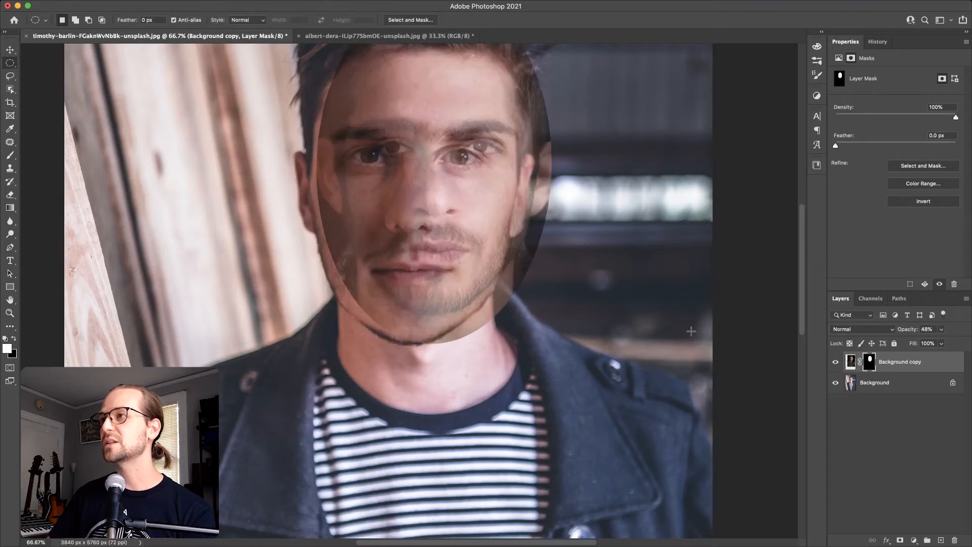
key(b)
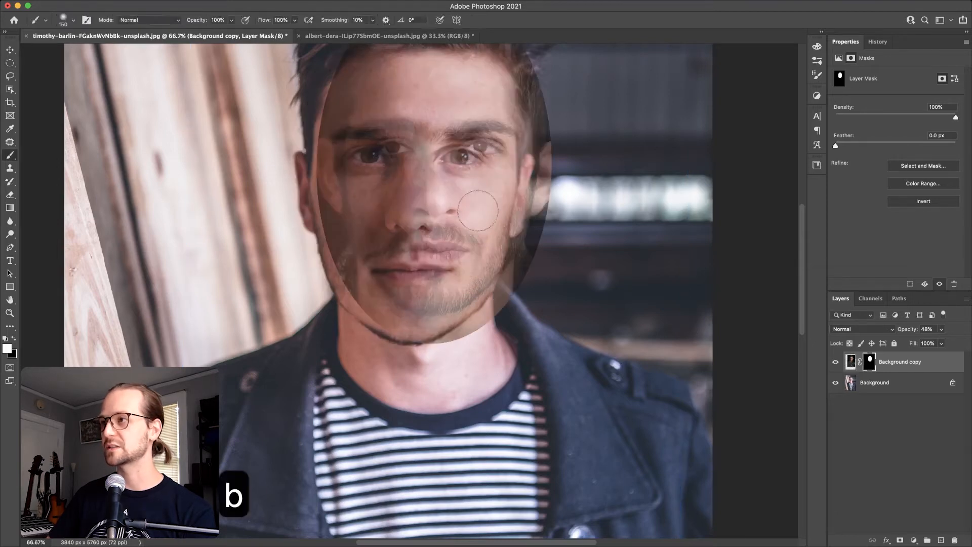
key(v)
drag(461, 212, 458, 232)
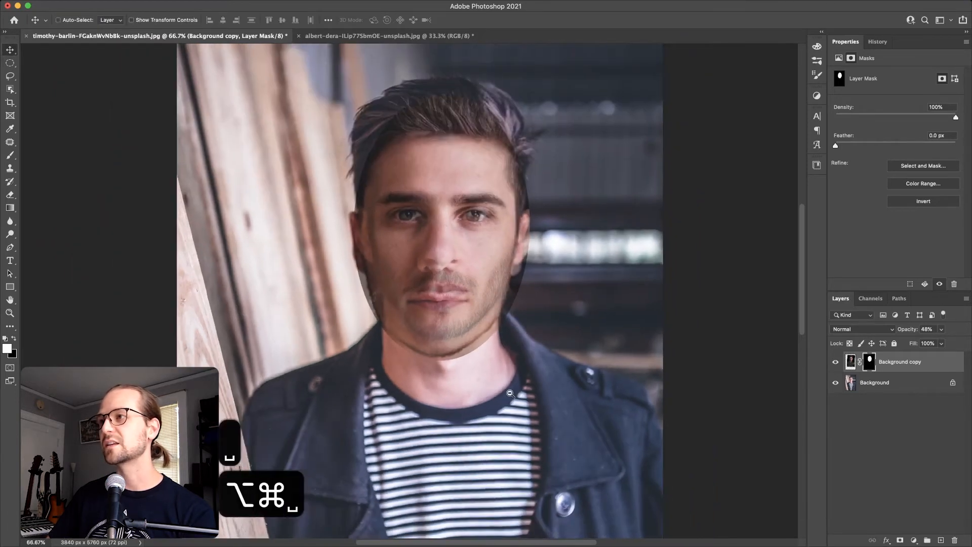
alt+super+click(291, 483)
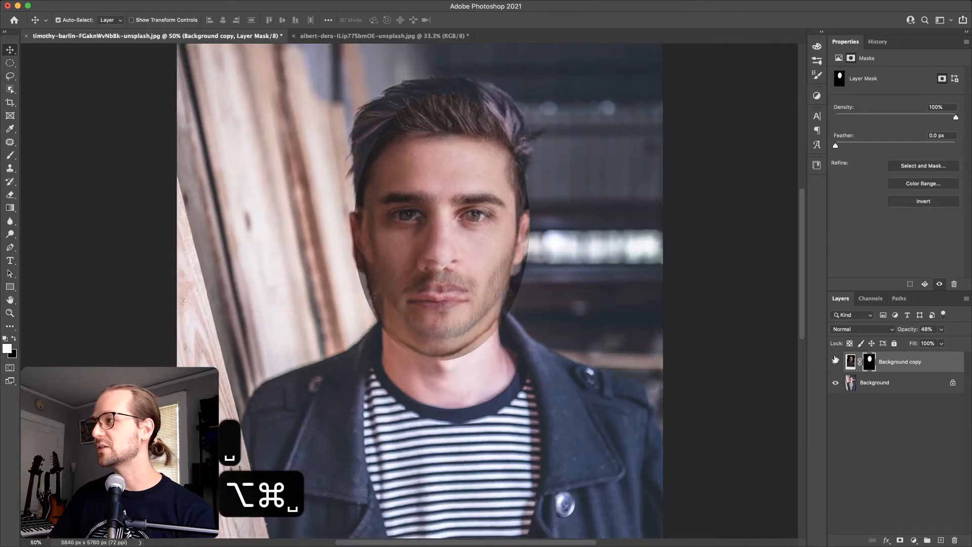
- Enlarge the bearded face layer to about 109% at X 383 px, Y 180 px, and restore its opacity to 100%
key(super+t)
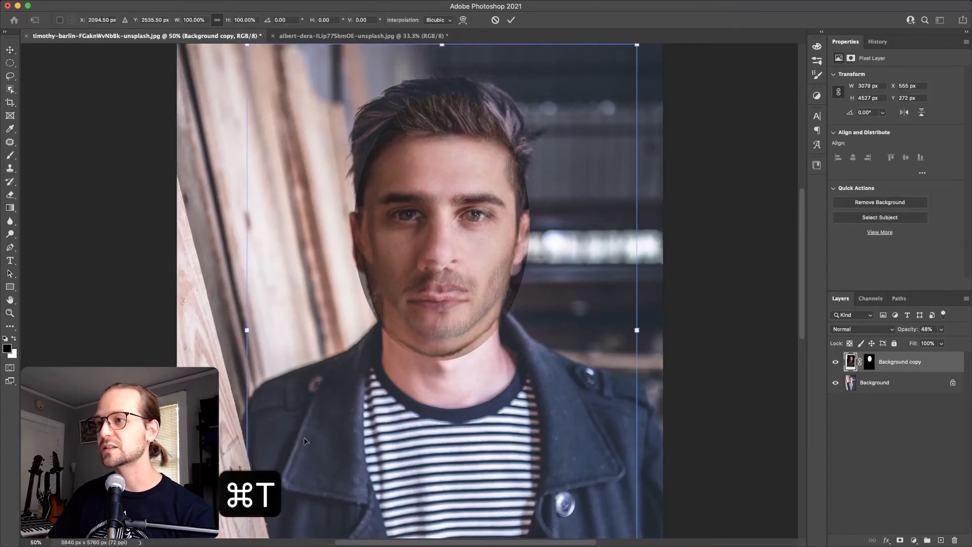
drag(244, 329, 236, 334)
drag(440, 287, 451, 297)
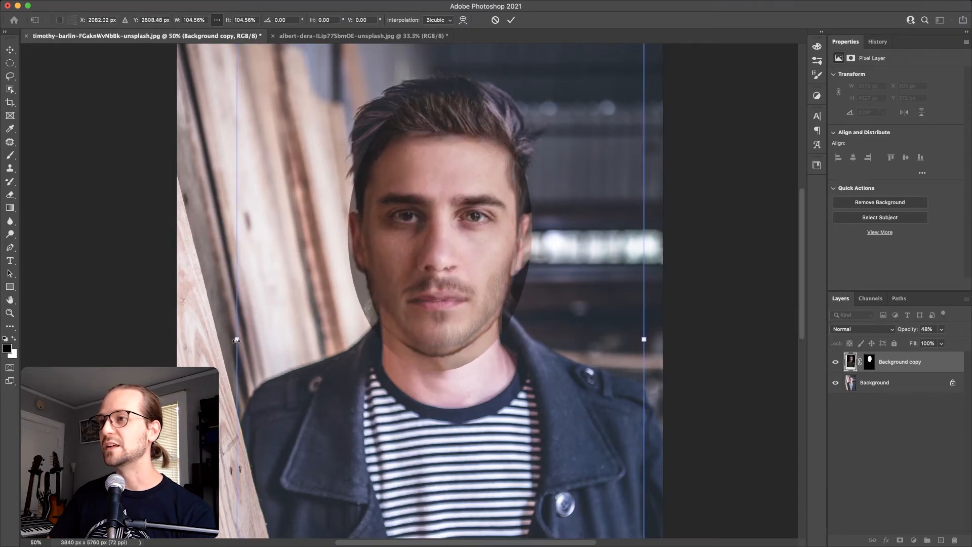
drag(236, 340, 233, 341)
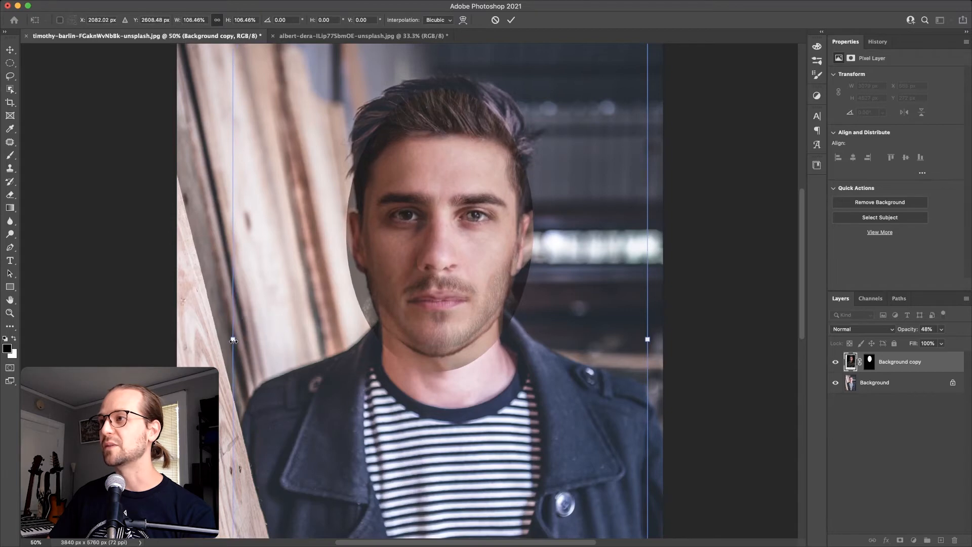
drag(458, 299, 458, 304)
drag(234, 343, 228, 344)
drag(474, 318, 469, 314)
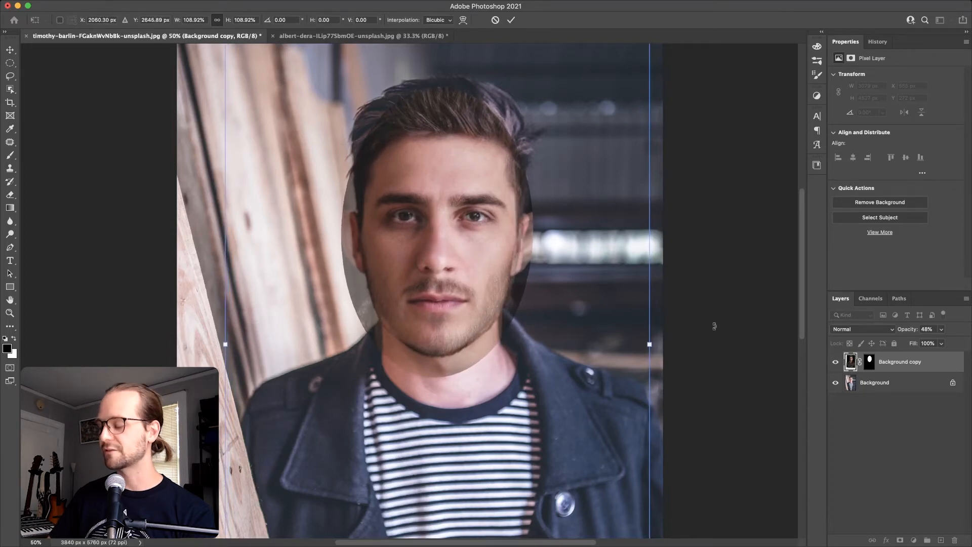
key(Return)
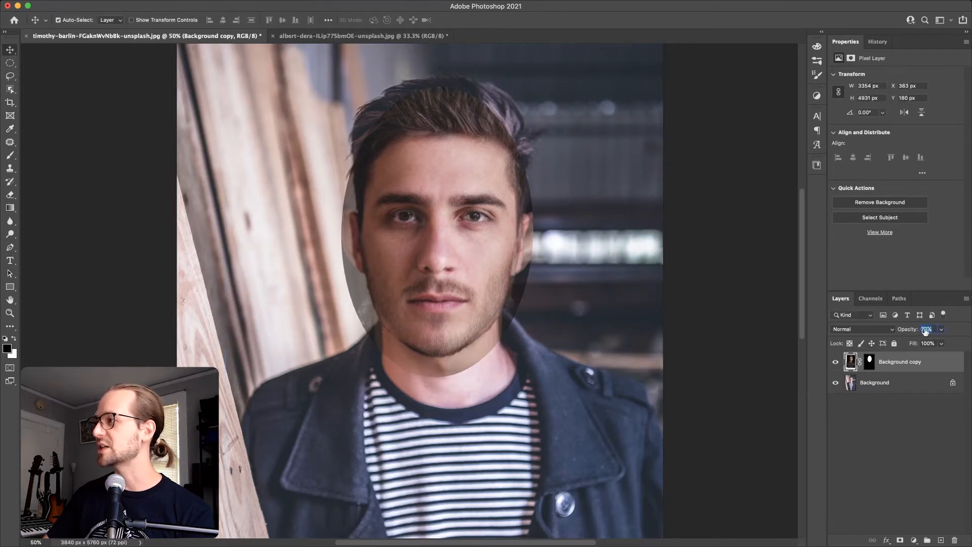
drag(971, 336, 971, 334)
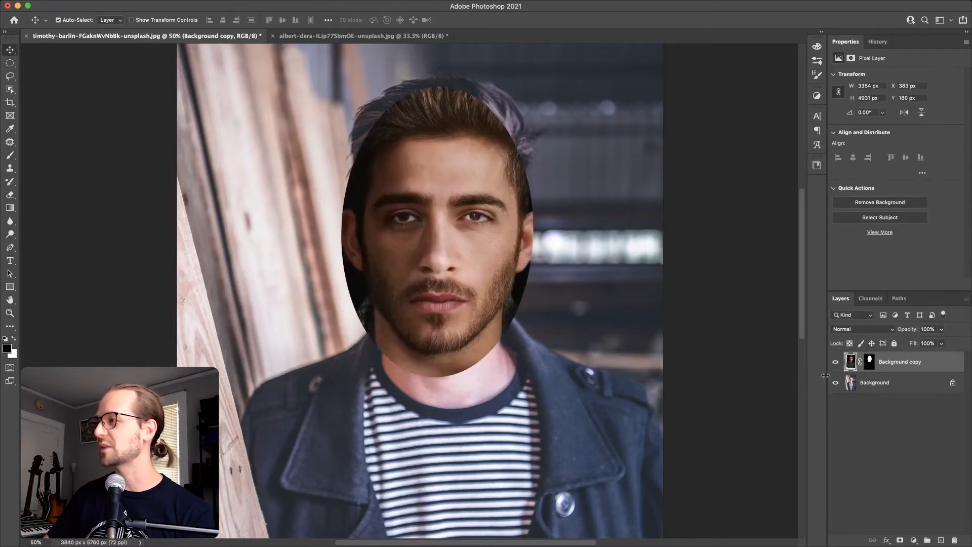
- Paint black on the Background copy mask with a 500 px brush to hide its hair and the face edge beside the wooden planks
key(b)
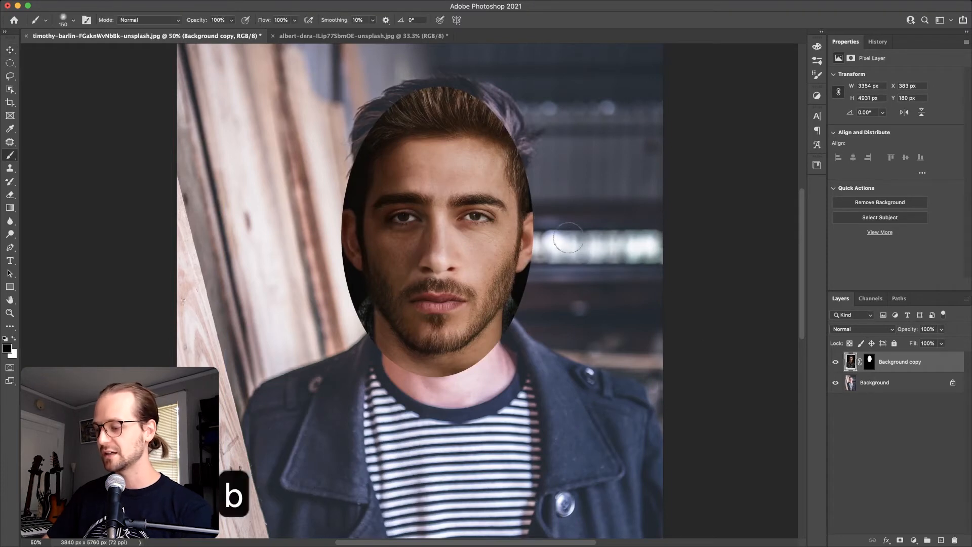
key(bracketright)
key(bracketright)
key(bracketright)
key(bracketright)
key(bracketright)
key(bracketright)
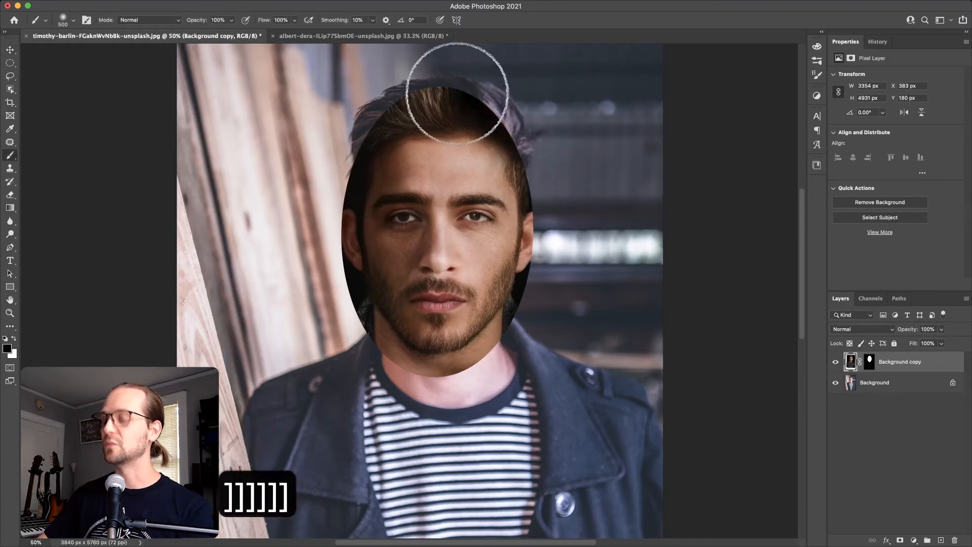
key(super+x)
click(869, 366)
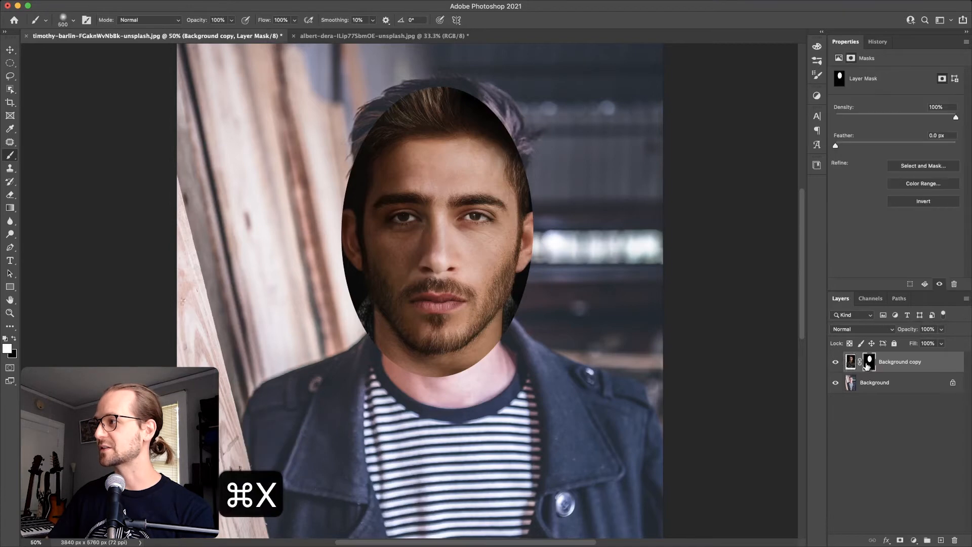
mouse_move(329, 122)
mouse_down()
mouse_move(423, 103)
mouse_move(461, 120)
mouse_move(445, 106)
mouse_up()
key(super+z)
key(x)
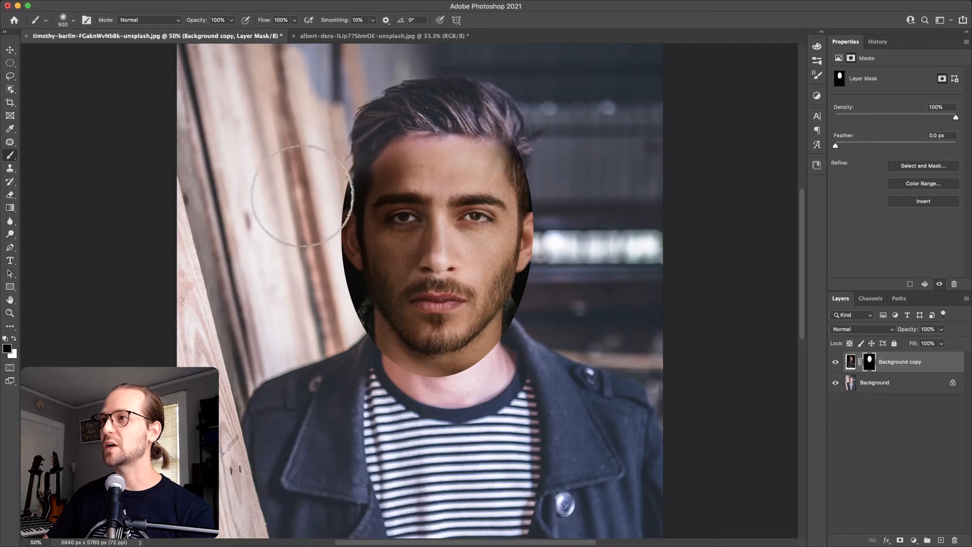
mouse_move(323, 226)
mouse_down()
mouse_move(330, 305)
mouse_move(346, 263)
mouse_move(338, 273)
mouse_move(354, 347)
mouse_move(335, 241)
mouse_move(344, 307)
mouse_move(335, 334)
mouse_up()
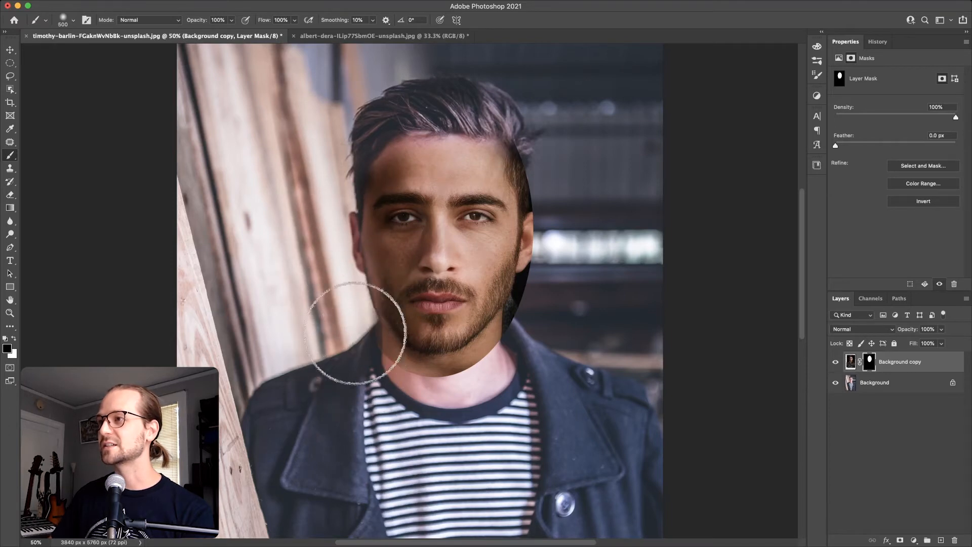
- Mask out the leftover edges around the neck and along the jaw, ear and temple facing the dark background, and compare with the original face
key(bracketleft)
key(bracketleft)
key(bracketleft)
key(bracketleft)
key(bracketleft)
key(bracketleft)
key(bracketleft)
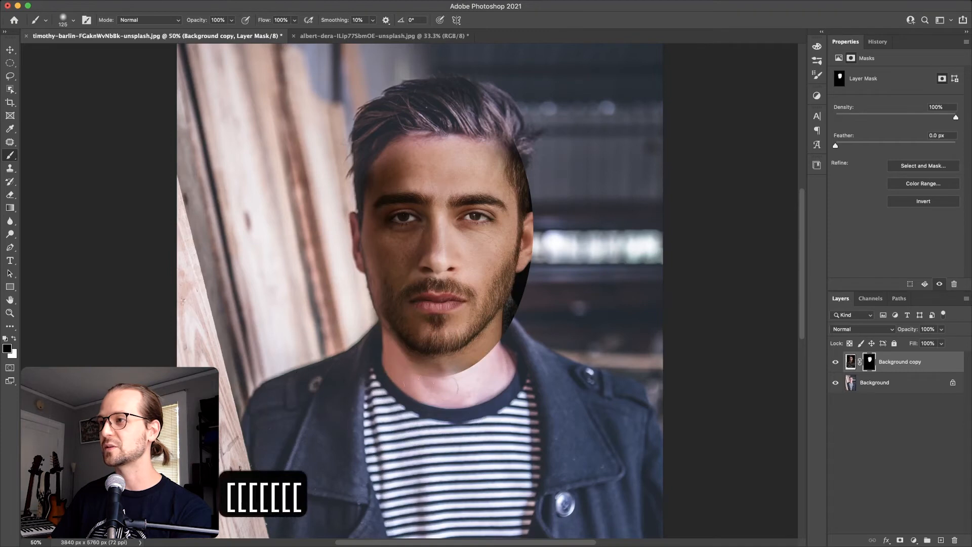
key(bracketright)
key(bracketright)
key(bracketright)
key(bracketright)
mouse_move(474, 367)
mouse_down()
mouse_move(513, 333)
mouse_move(449, 381)
mouse_move(524, 307)
mouse_move(536, 274)
mouse_move(513, 305)
mouse_move(528, 167)
mouse_move(519, 129)
mouse_move(501, 131)
mouse_move(549, 192)
mouse_move(532, 166)
mouse_move(545, 153)
mouse_move(518, 130)
mouse_move(535, 155)
mouse_move(511, 161)
mouse_move(524, 189)
mouse_move(515, 172)
mouse_up()
key(bracketleft)
key(bracketleft)
key(bracketleft)
key(bracketleft)
key(bracketleft)
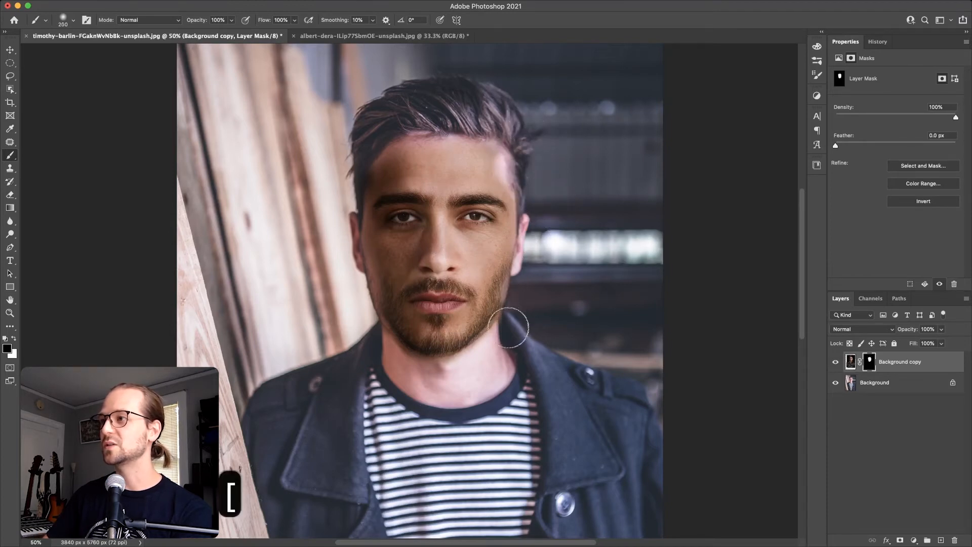
click(836, 362)
click(836, 362)
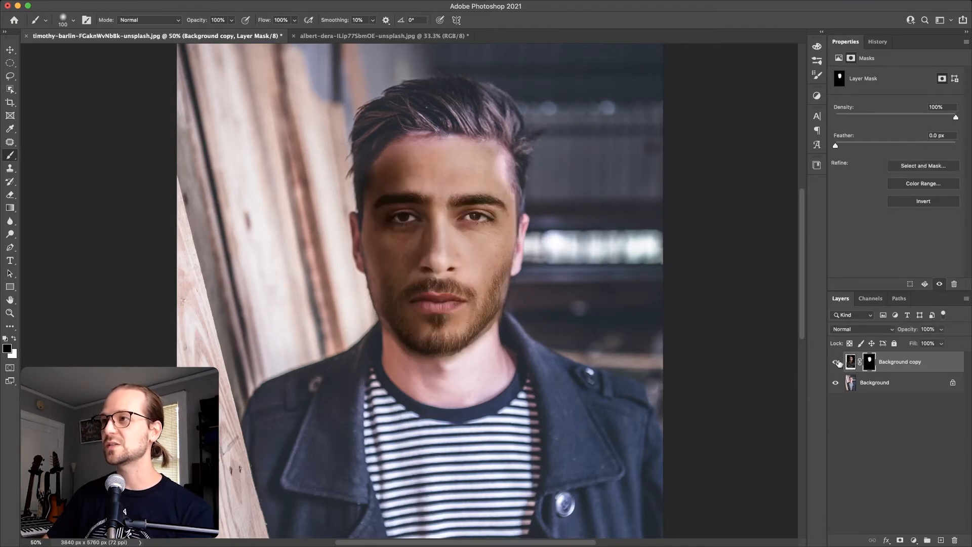
click(837, 363)
click(836, 362)
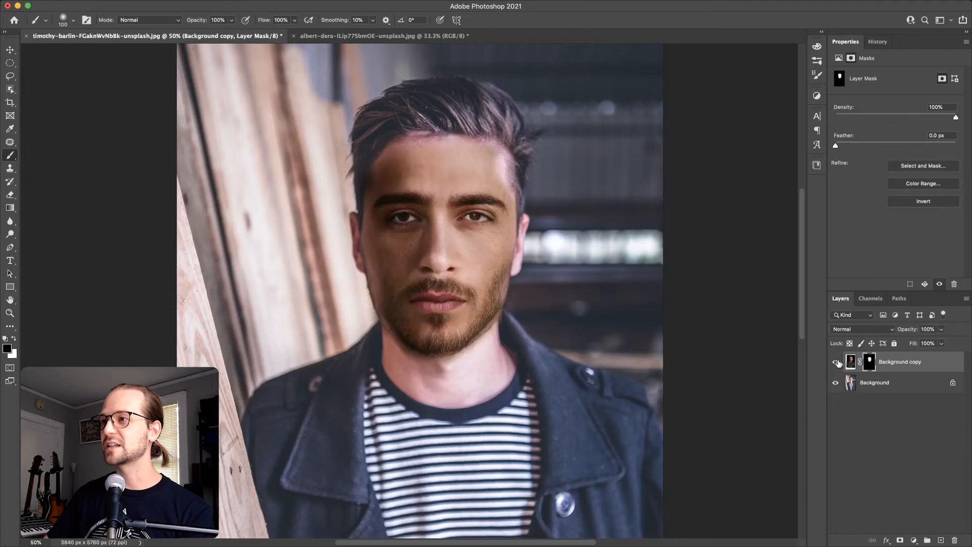
- Add a Curves adjustment layer with a midtone point at input 119, output 100, and clip it to the Background copy layer
click(914, 541)
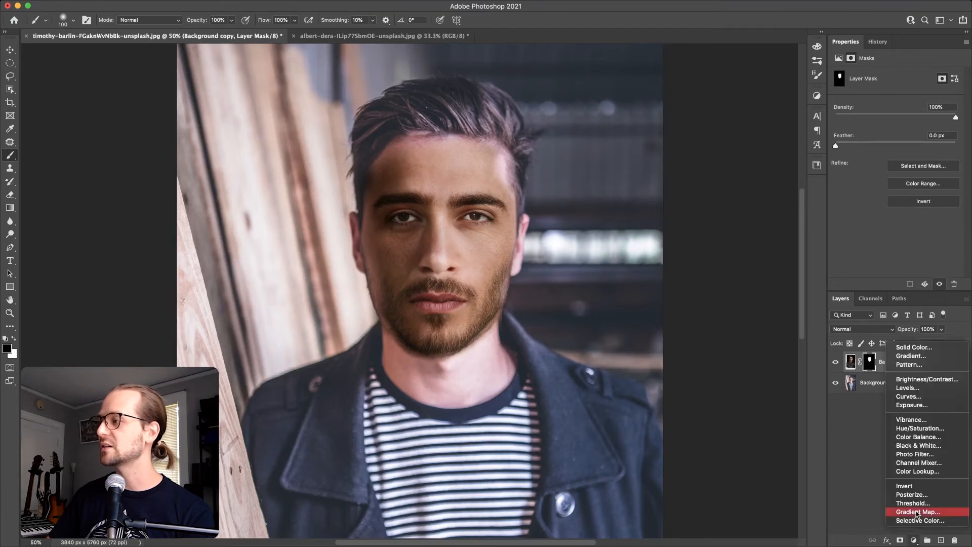
click(920, 396)
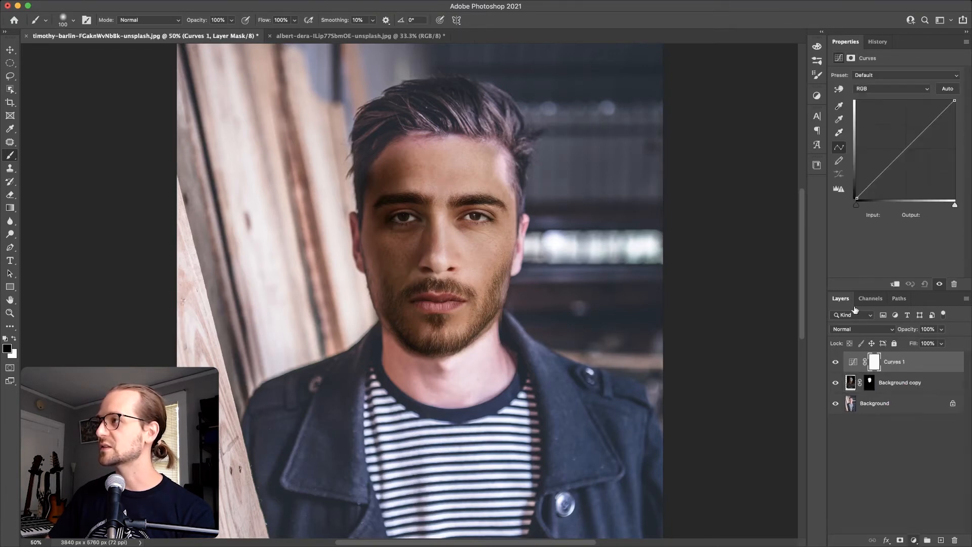
click(902, 158)
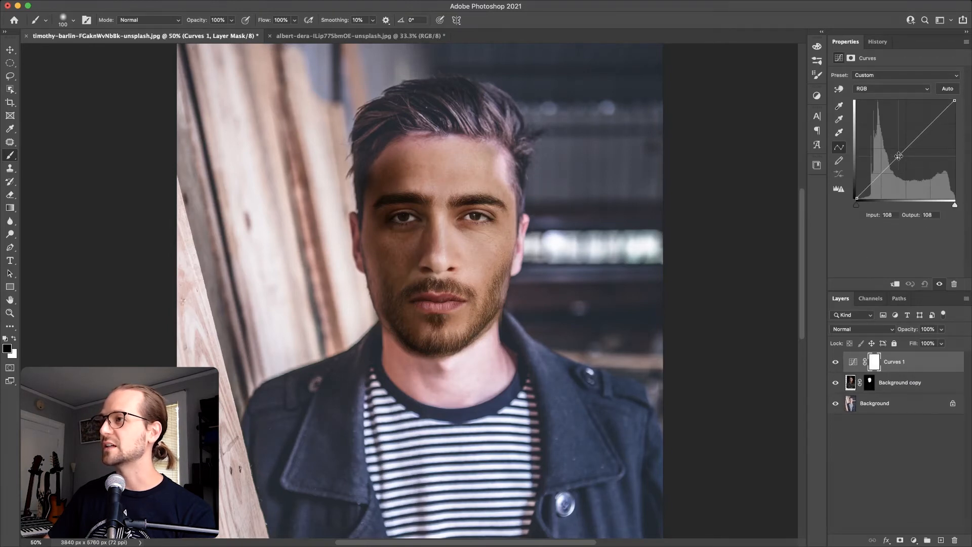
drag(903, 158, 903, 160)
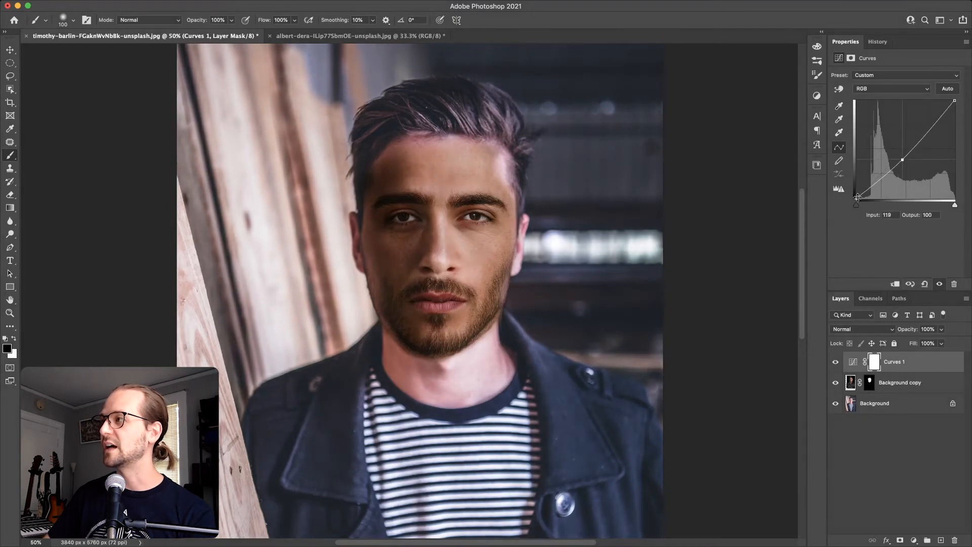
click(897, 284)
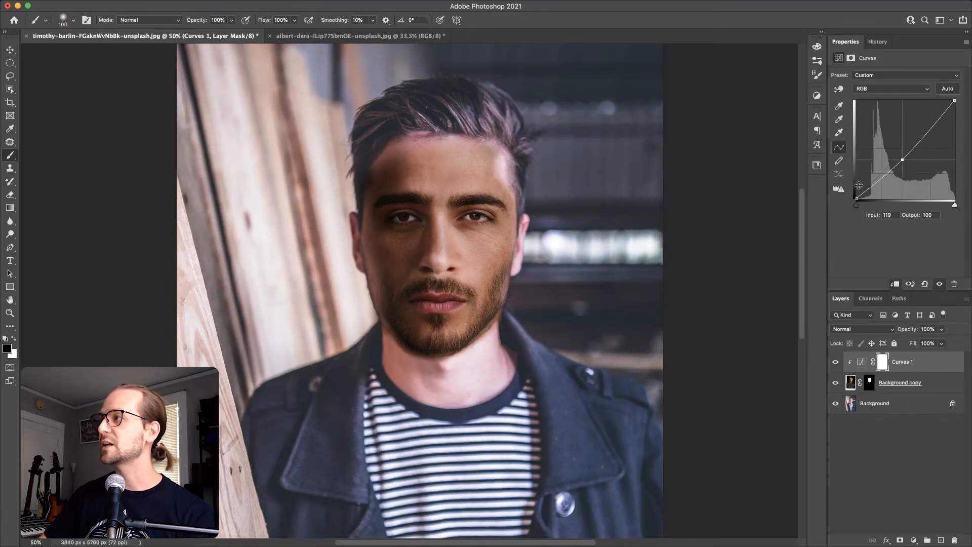
- Brighten the swapped face by moving the curve's midtone point to input 118, output 149 and raising its black point to output 40
drag(903, 159, 902, 140)
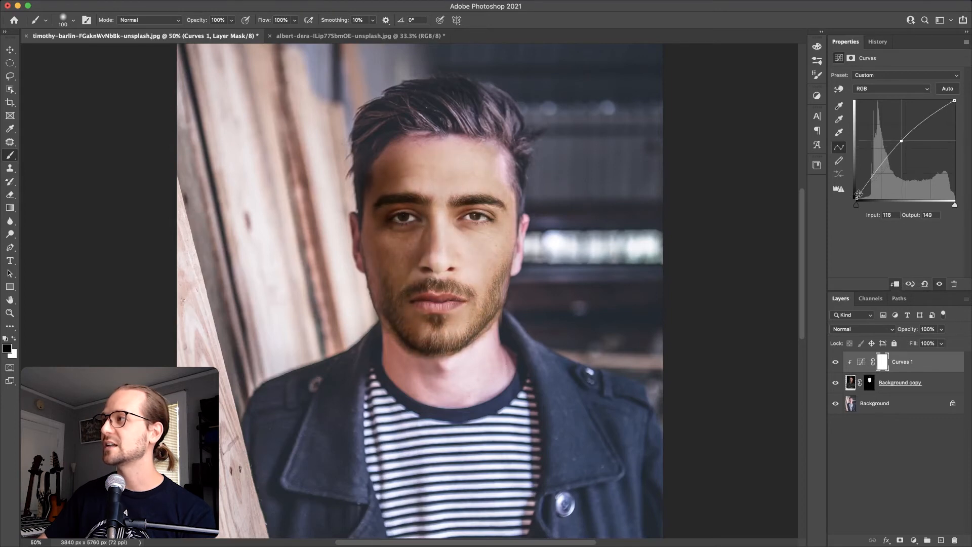
drag(857, 199, 853, 191)
drag(852, 187, 856, 182)
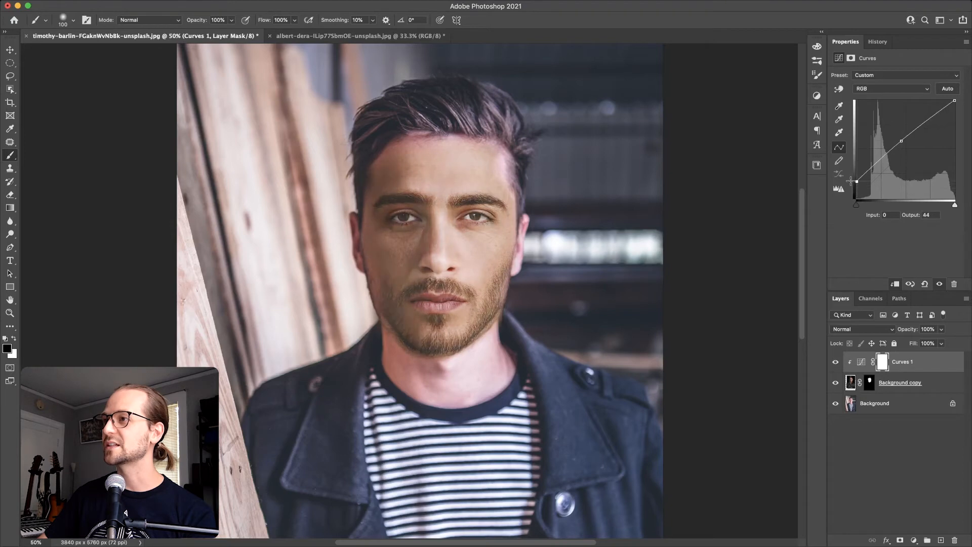
click(836, 383)
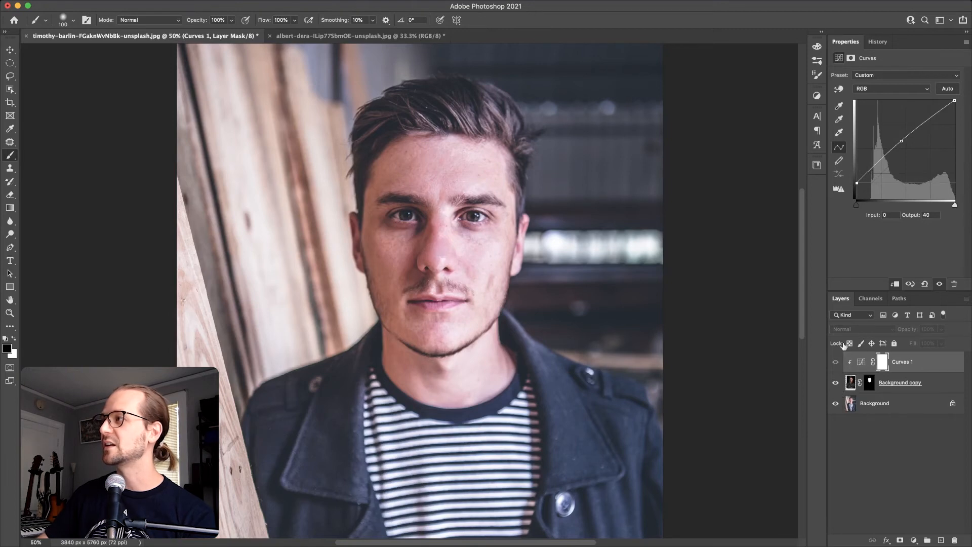
- Show the swapped face again and set the RGB curve's black point to output 31 and its white point to input 225
click(835, 383)
drag(857, 183, 857, 186)
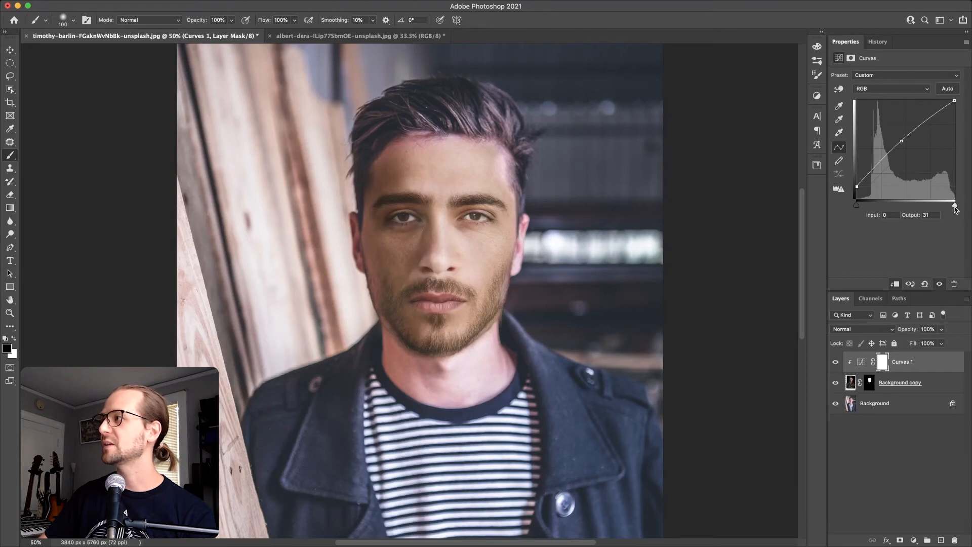
drag(956, 207, 944, 208)
- Try to shift the black point of the red channel's curve
click(884, 96)
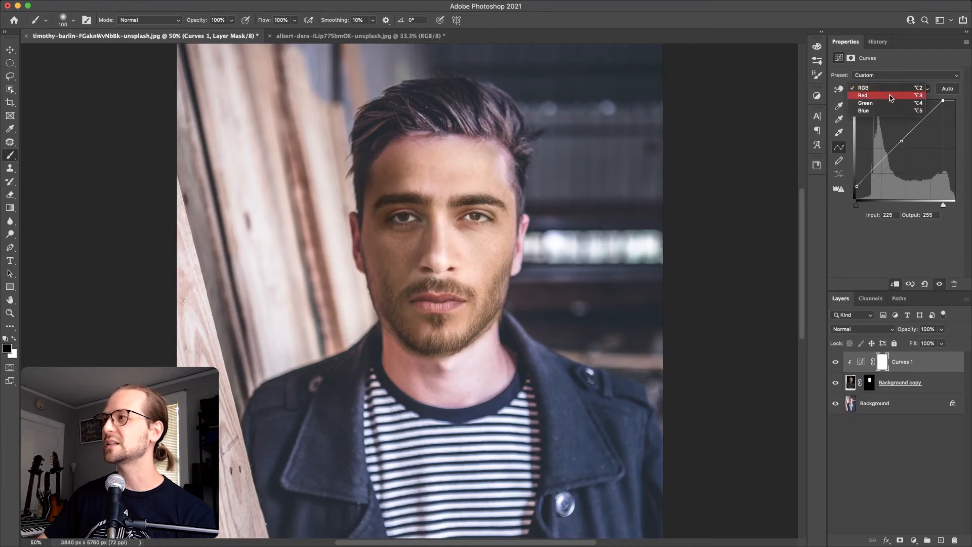
click(891, 98)
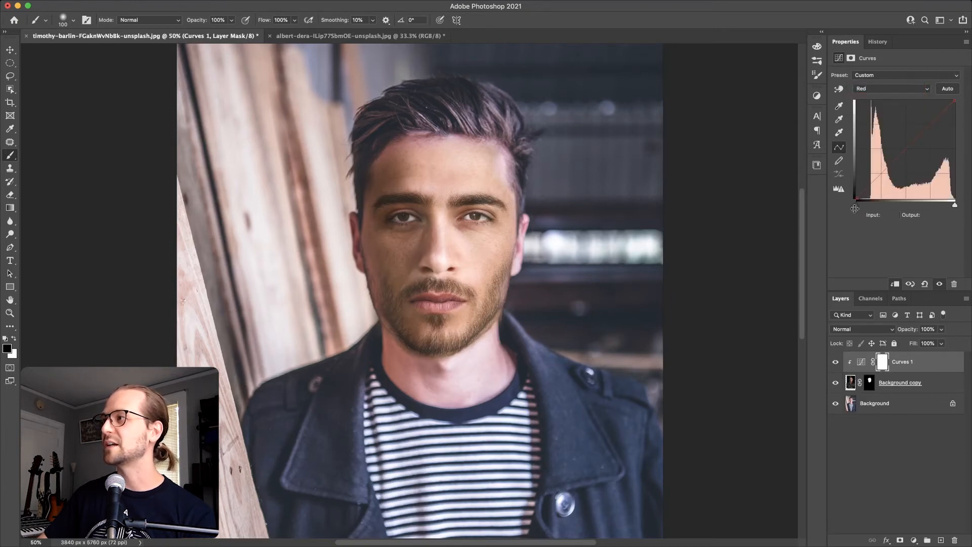
drag(857, 208, 861, 208)
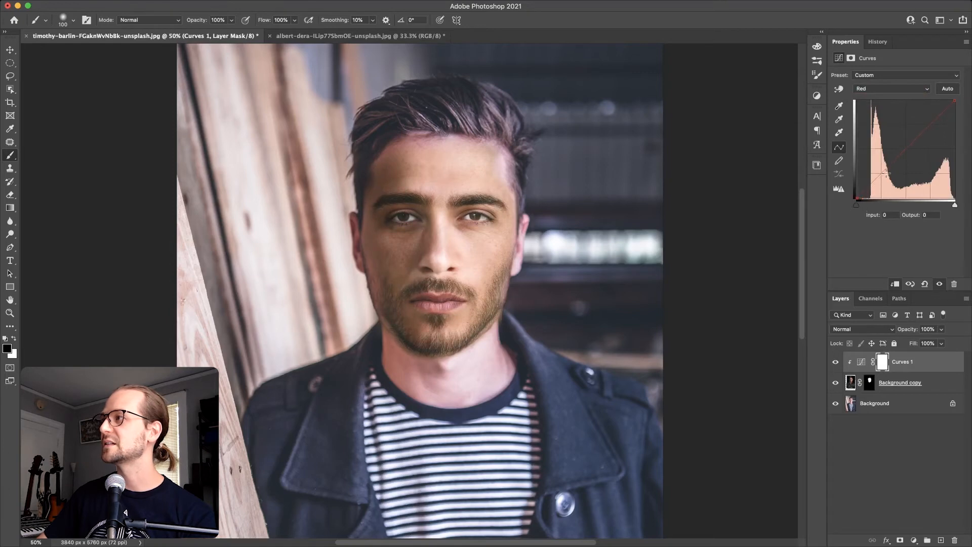
- Add a midtone point to the blue channel's curve at input 111, output 141
click(905, 89)
click(900, 103)
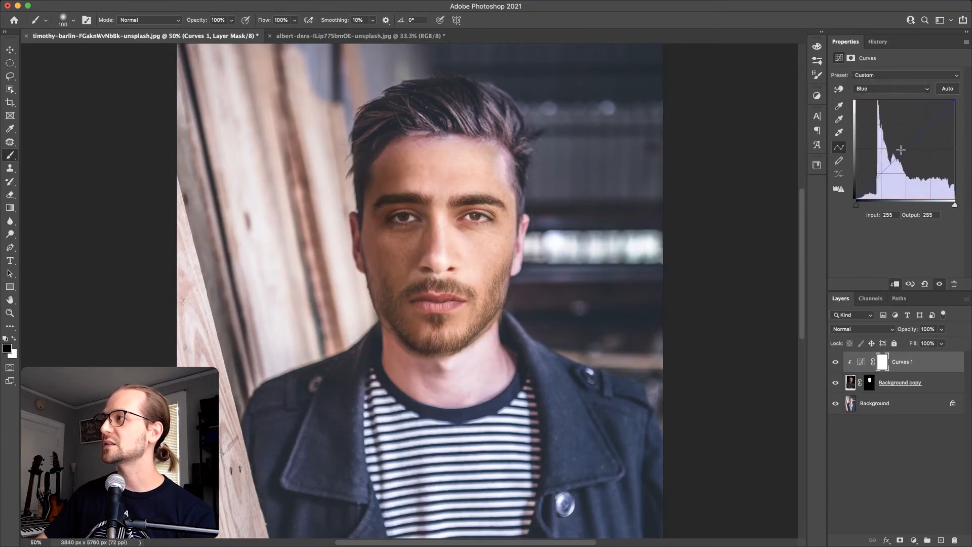
drag(901, 152, 899, 144)
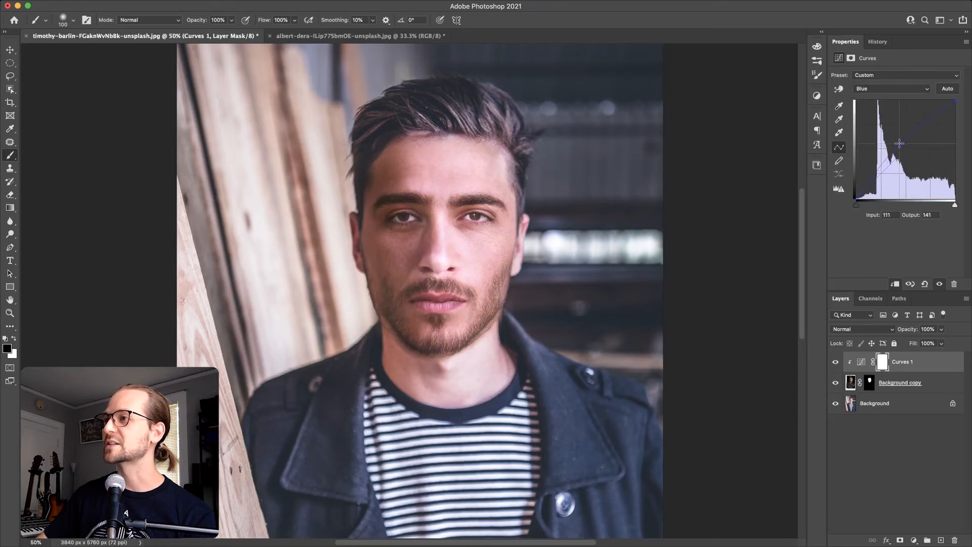
- Drop the trial midtone point from the green channel's curve and set its white point to input 235
click(897, 87)
click(897, 80)
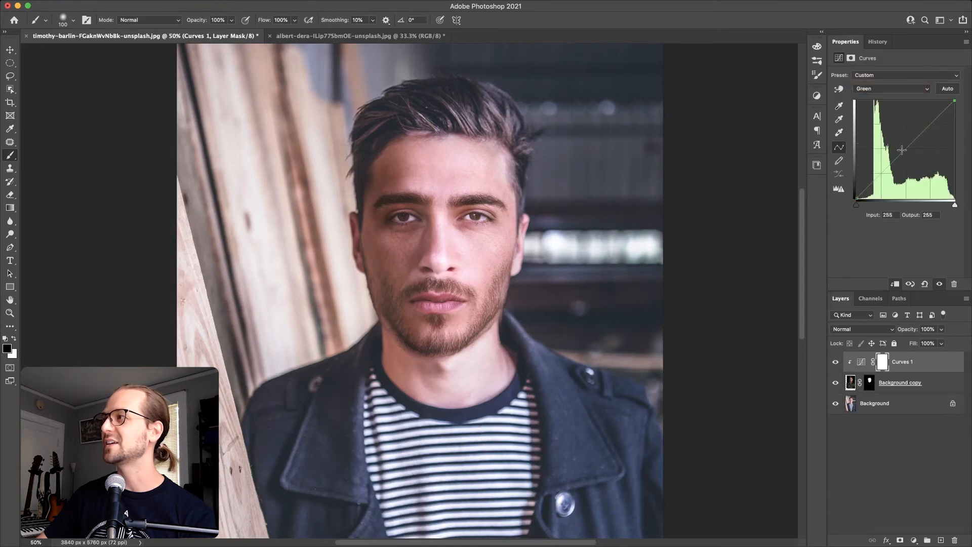
drag(906, 152, 914, 243)
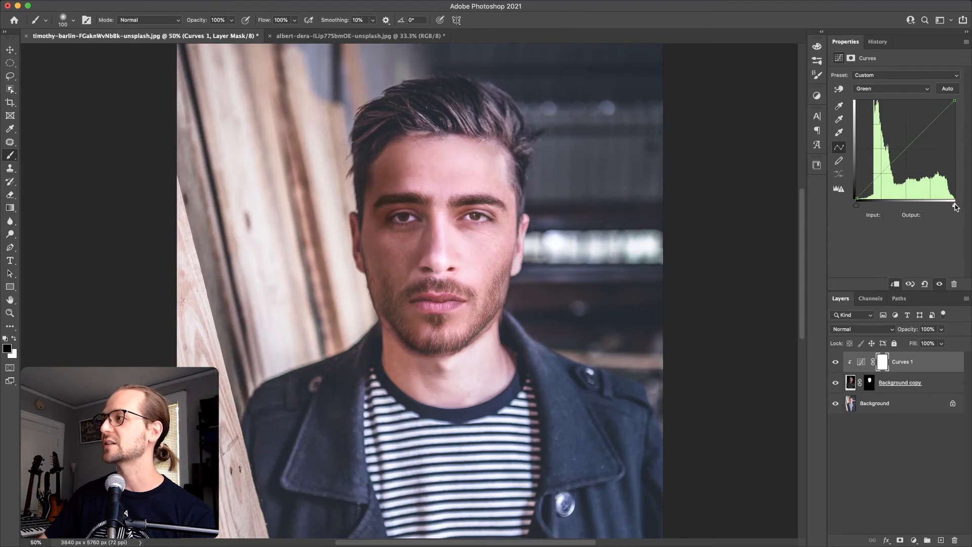
drag(956, 207, 948, 206)
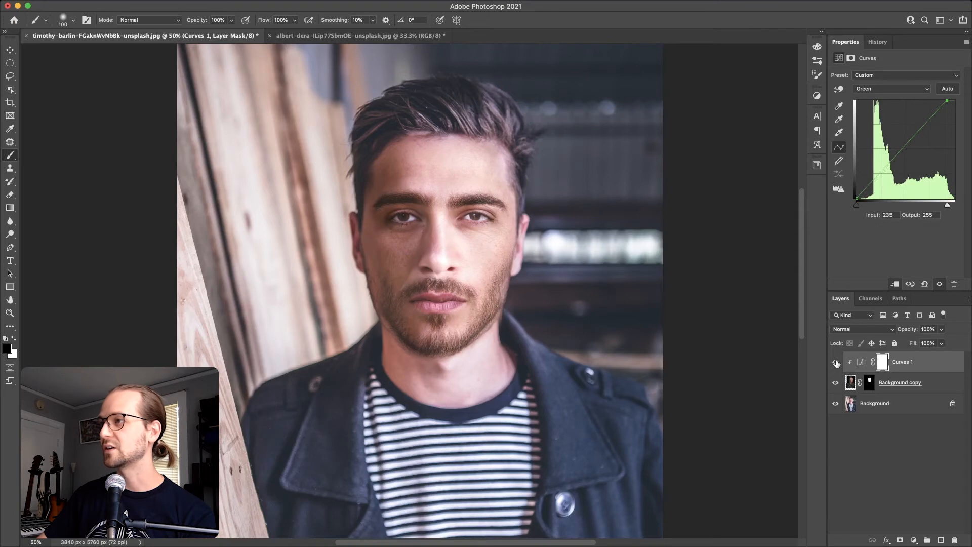
- Compare the face without Curves 1 and against the original face, and hide the Curves 1 and Background copy layers
click(836, 362)
click(837, 362)
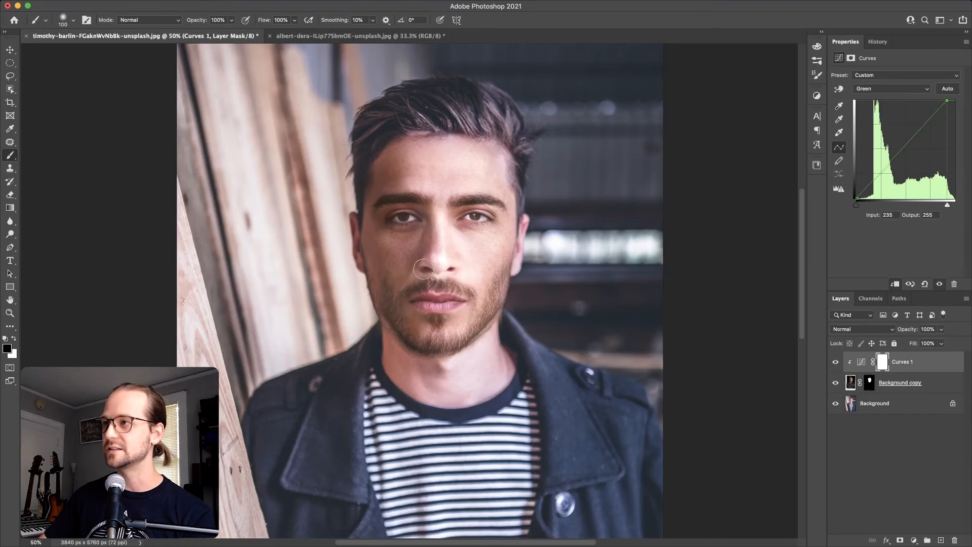
click(837, 384)
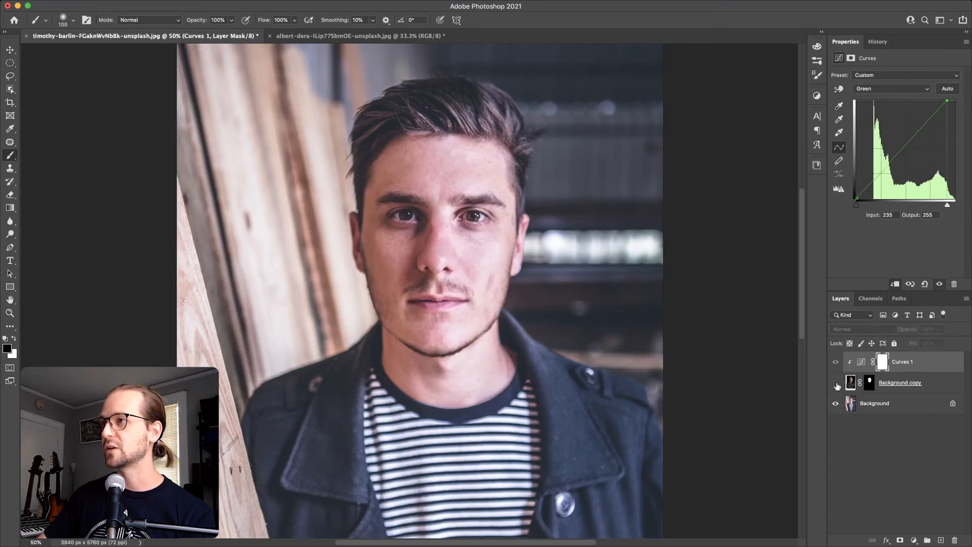
click(836, 384)
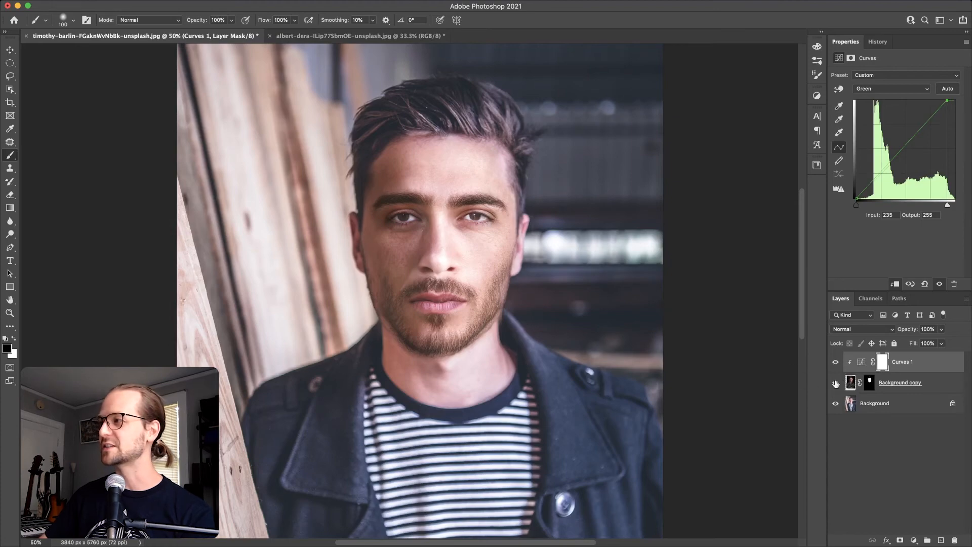
drag(836, 383, 833, 358)
- In the bearded man's source document, undo the flattening and hide Layer 0 to expose the unedited Background
key(ctrl+Tab)
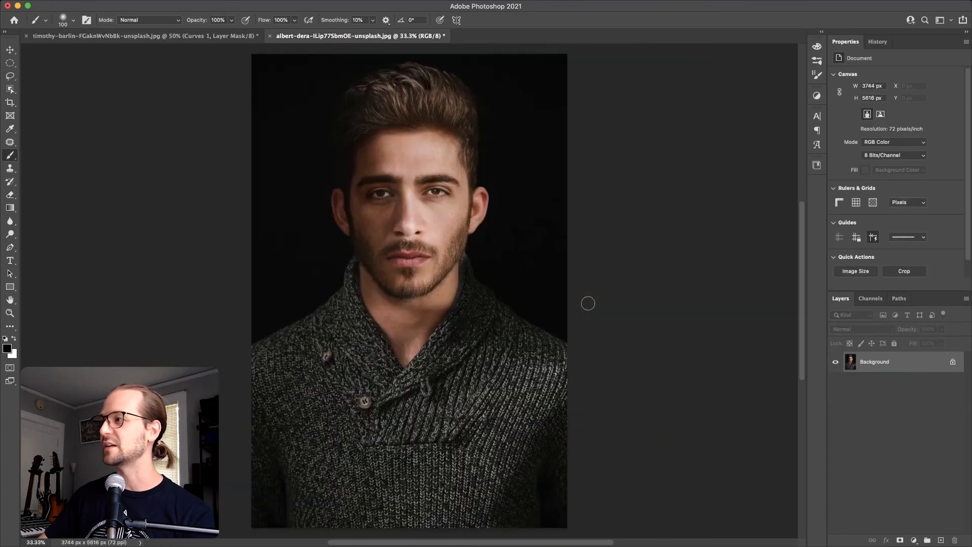
key(super+z)
key(super+z)
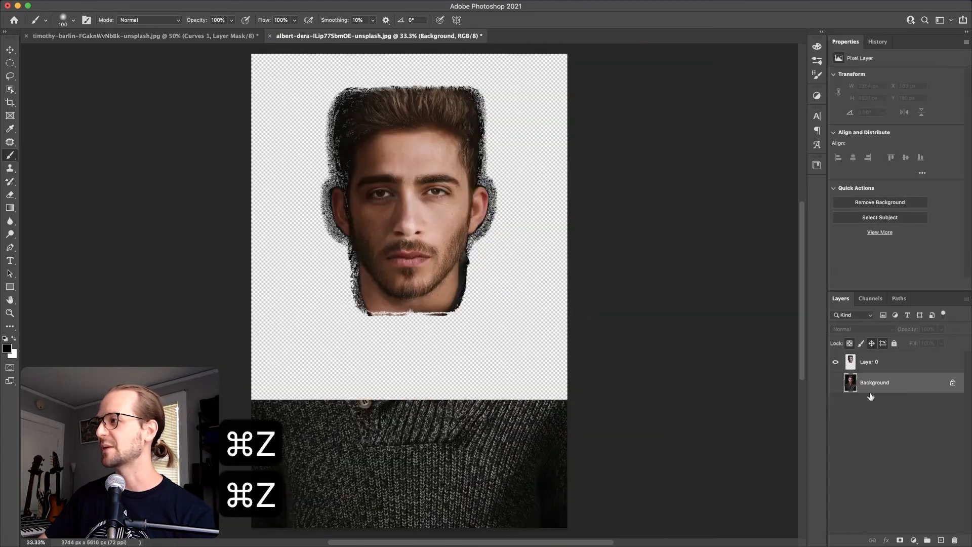
key(super+shift+z)
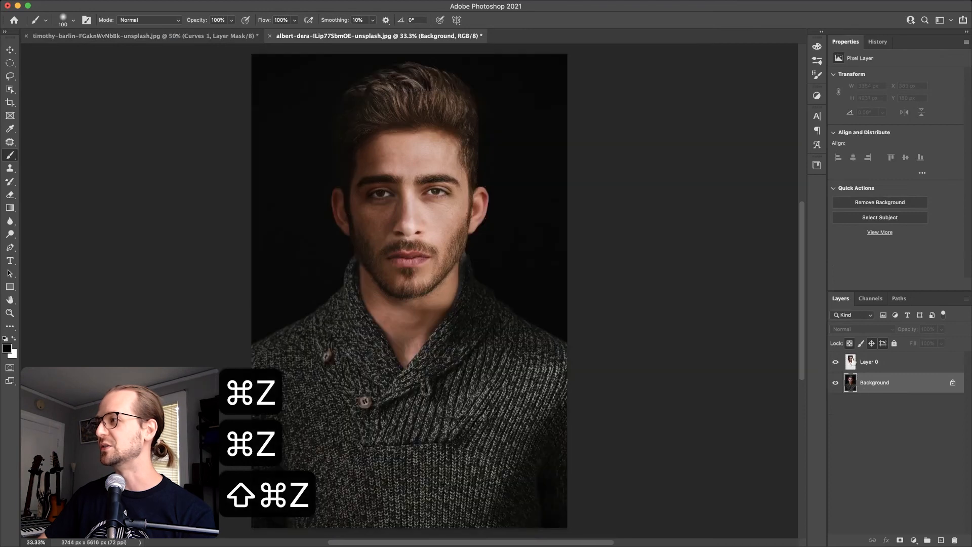
click(836, 362)
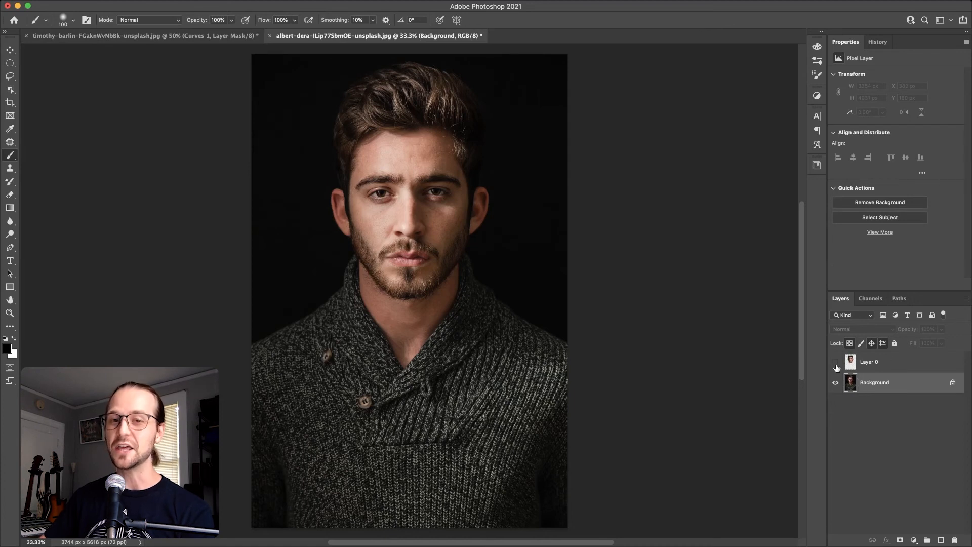
- Duplicate the unedited Background layer into the striped-shirt portrait document as Background copy 2 and return to that document
right_click(873, 379)
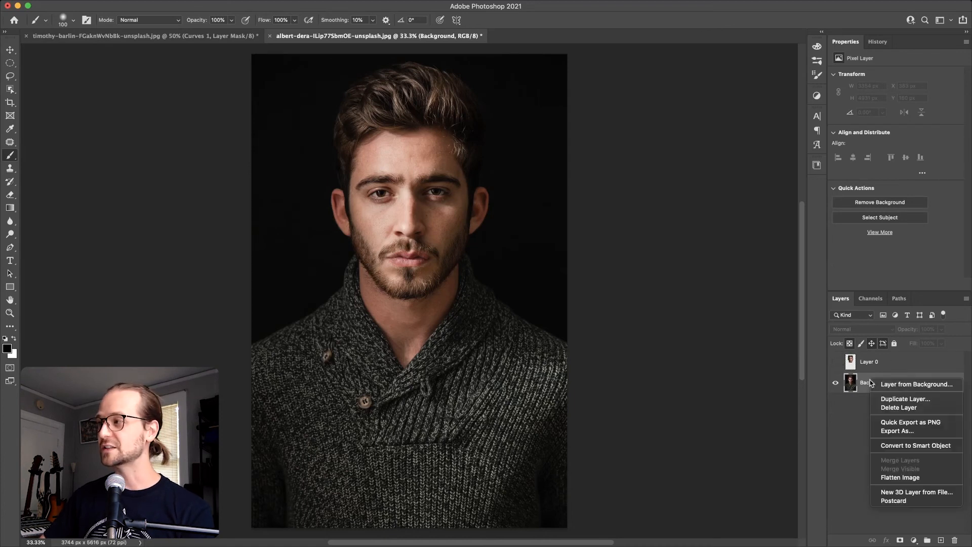
click(918, 403)
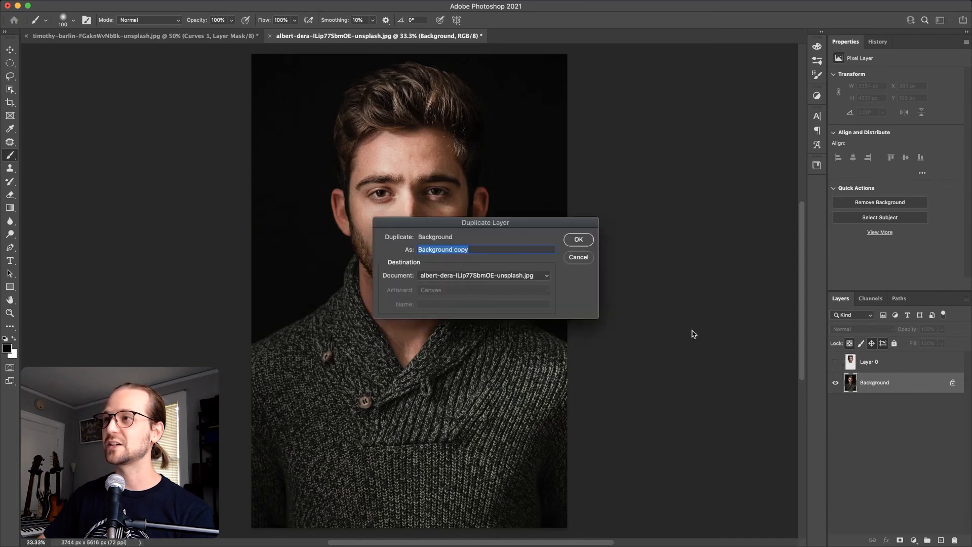
click(511, 280)
click(483, 266)
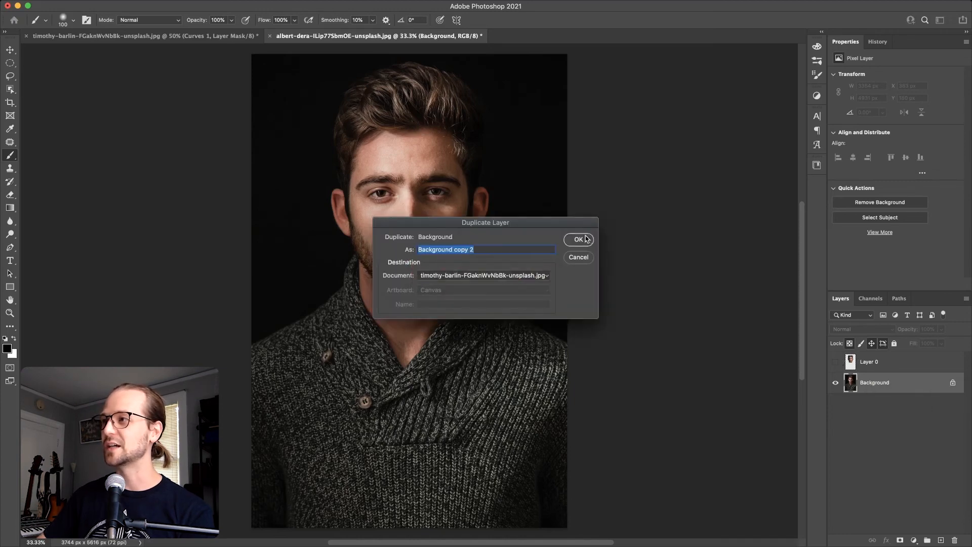
click(578, 241)
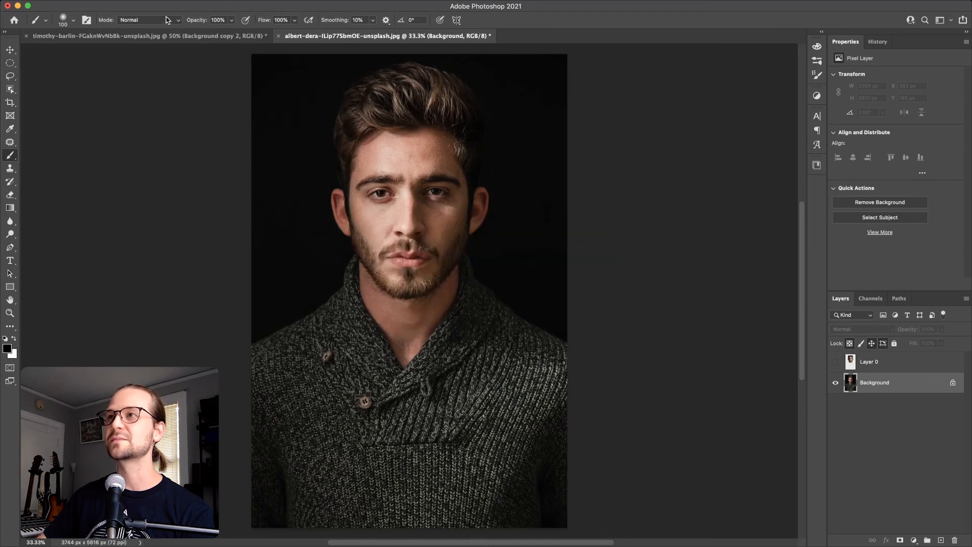
click(187, 36)
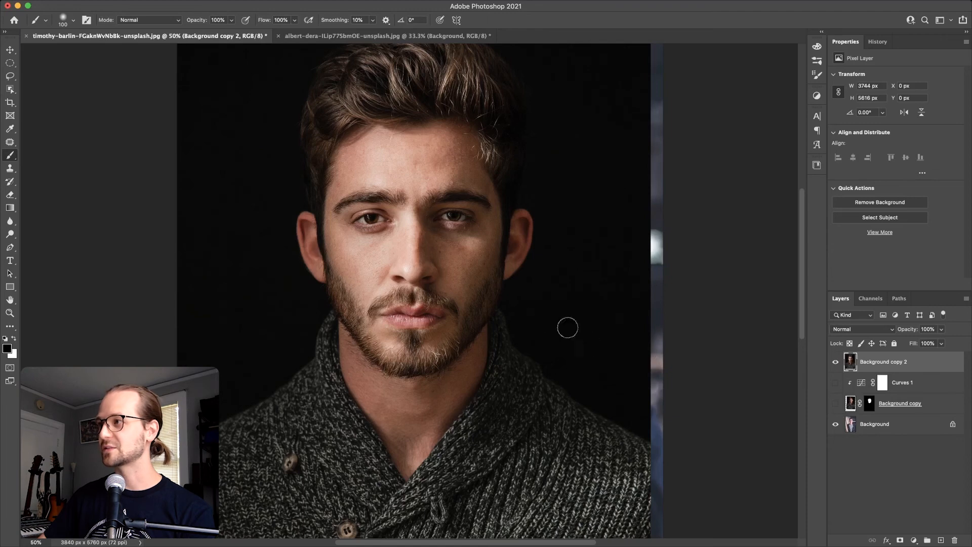
- Scale Background copy 2 to about 75% and position its head over the striped-shirt man's head
key(super+t)
key(alt+super+minus)
key(alt+super+minus)
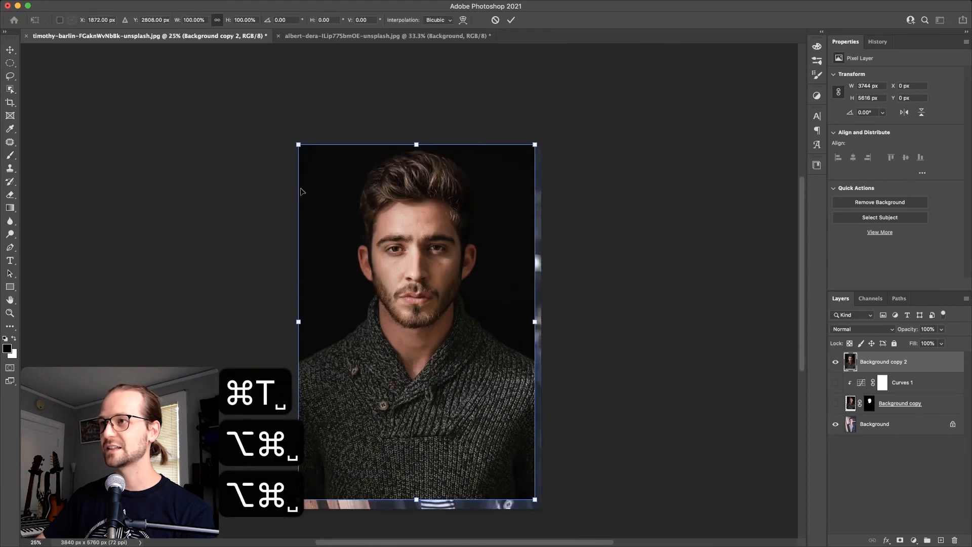
drag(302, 142, 368, 229)
drag(412, 300, 398, 222)
key(Return)
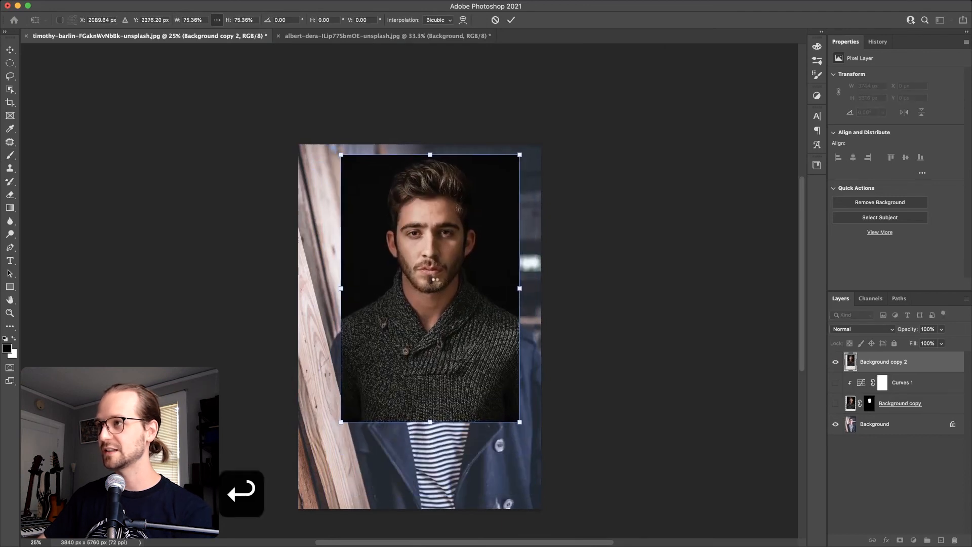
- Flip the Background copy 2 layer horizontally
key(b)
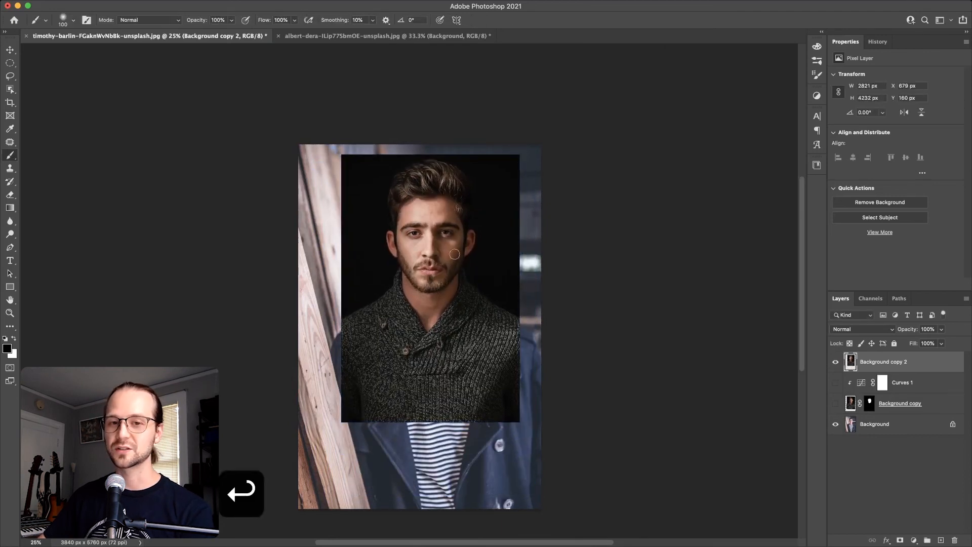
key(super+t)
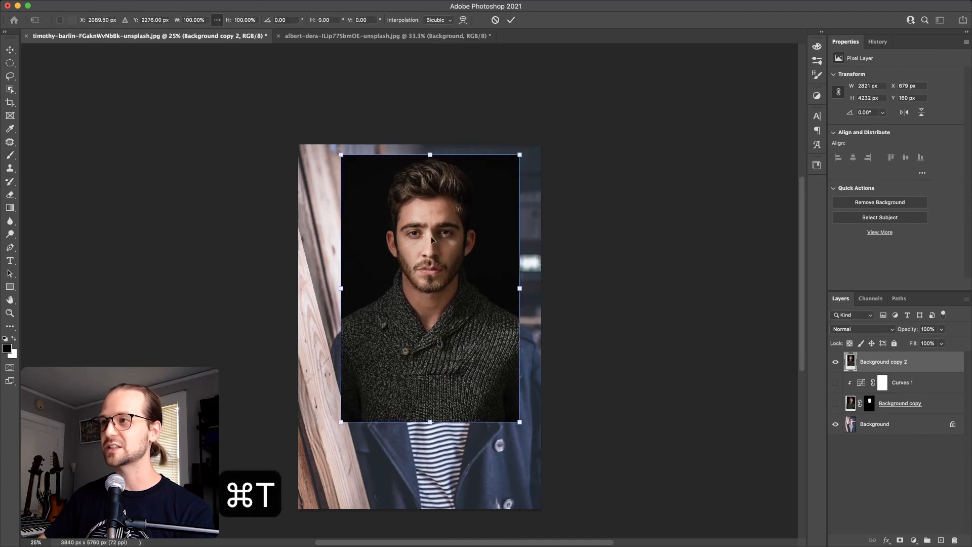
right_click(438, 286)
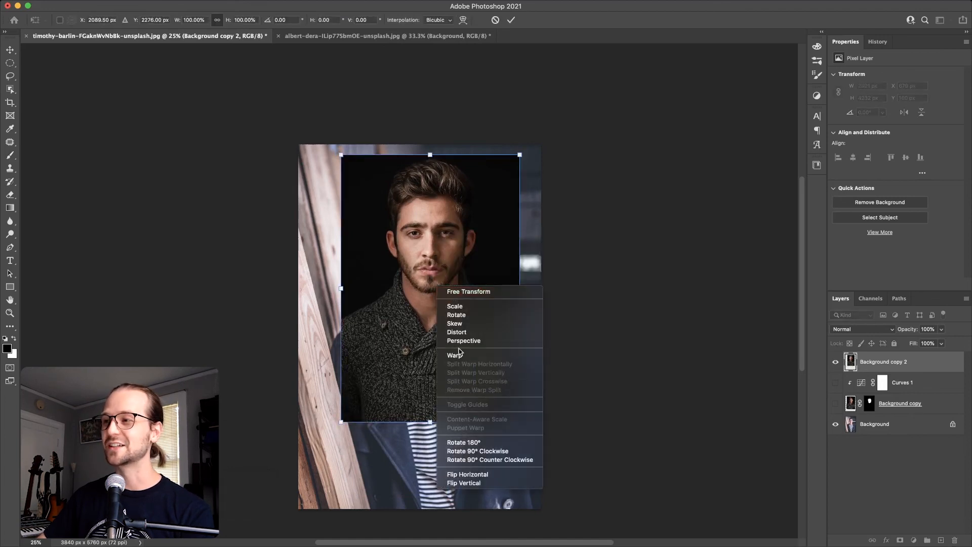
click(475, 477)
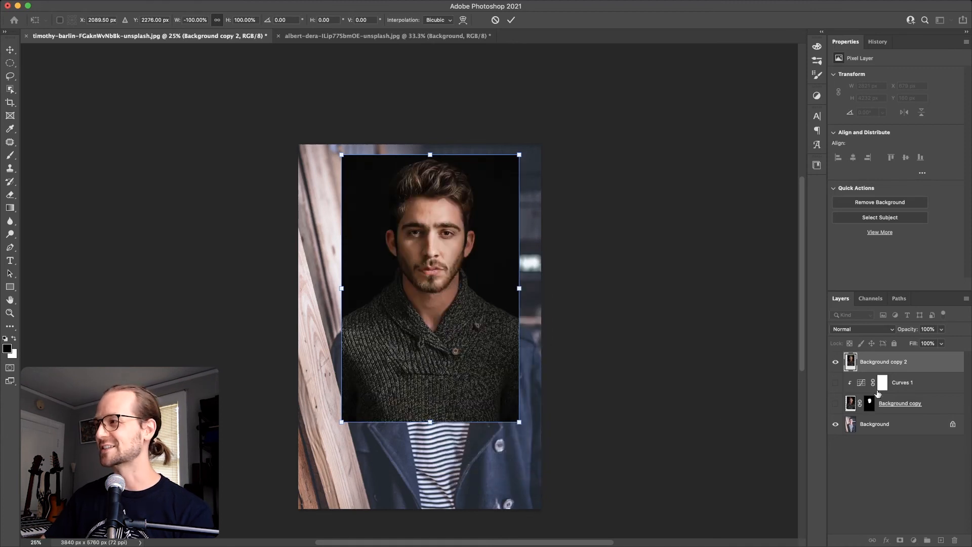
key(Return)
- Undo moving a copy of Background copy's mask onto Background copy 2, and give that layer a new white layer mask instead
drag(869, 403, 870, 362)
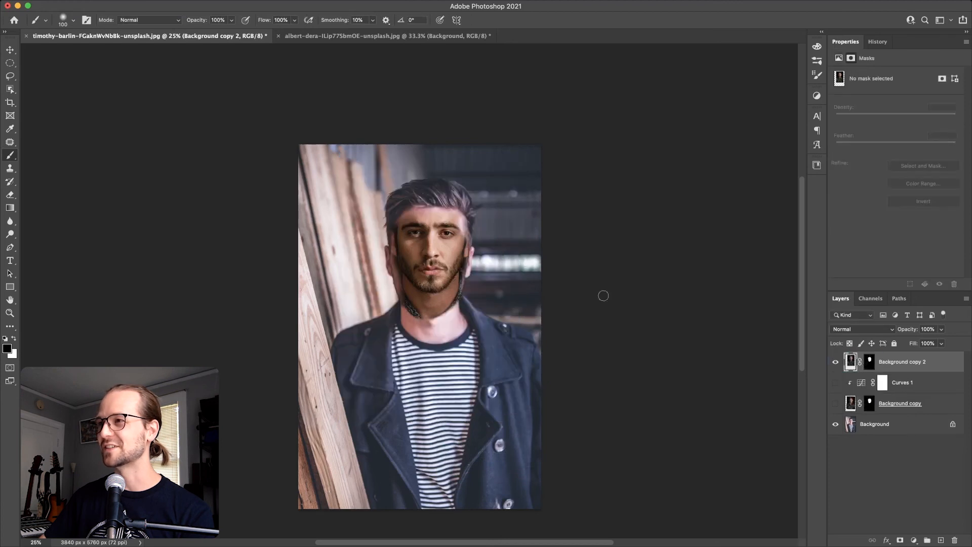
key(super+z)
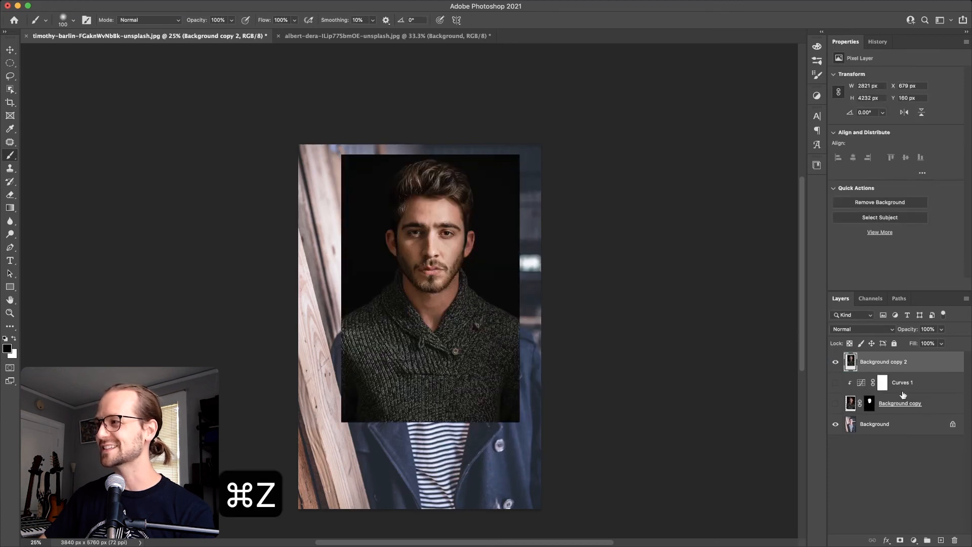
click(900, 541)
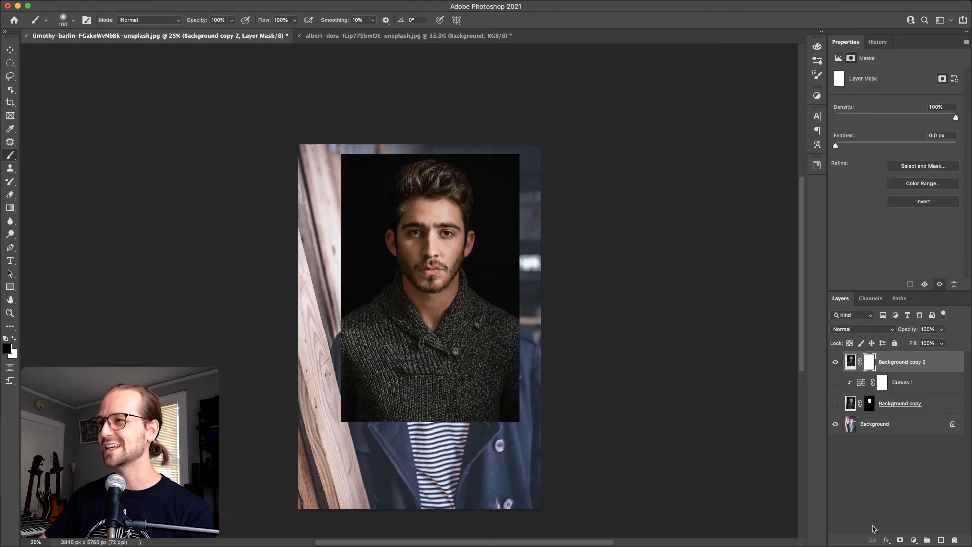